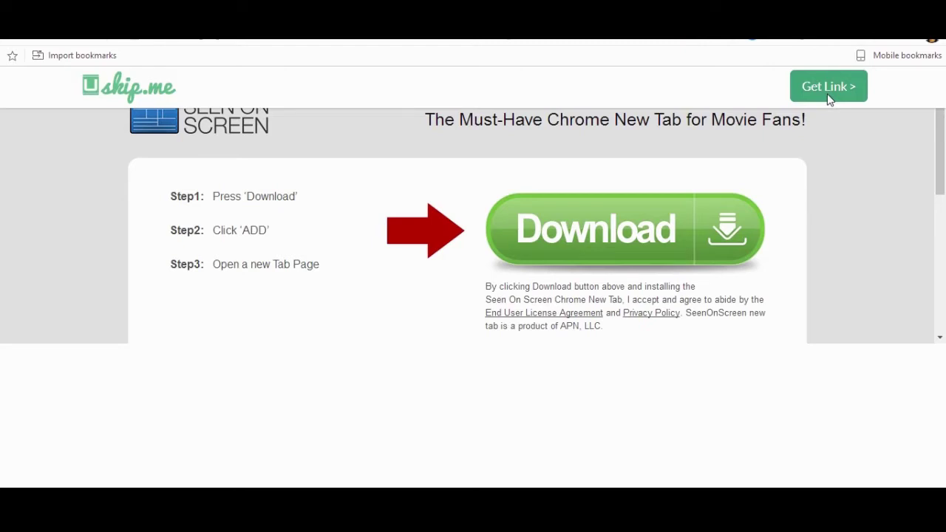
# Try to download [BAGAS31] PTE Patch 2.0 PES 2017.rar from Google Drive through the uskip.me link.
pyautogui.click(830, 89)
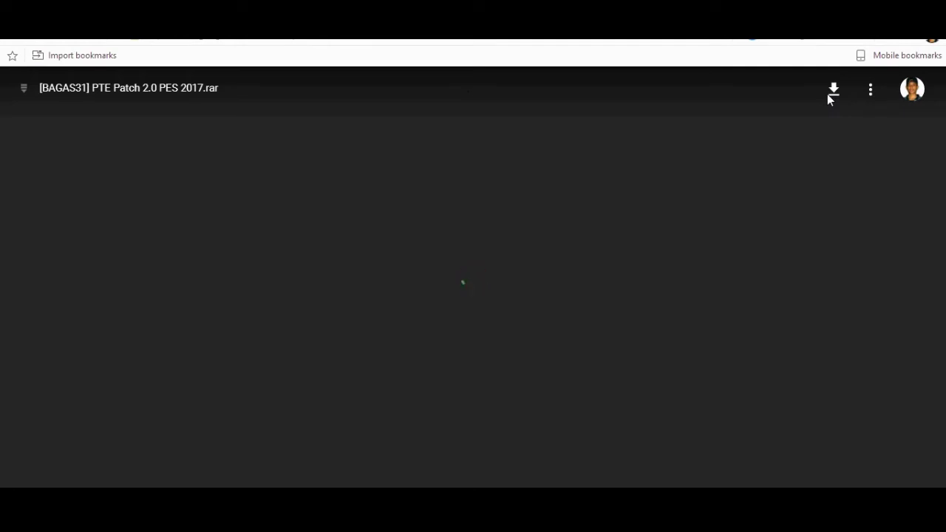
pyautogui.click(831, 92)
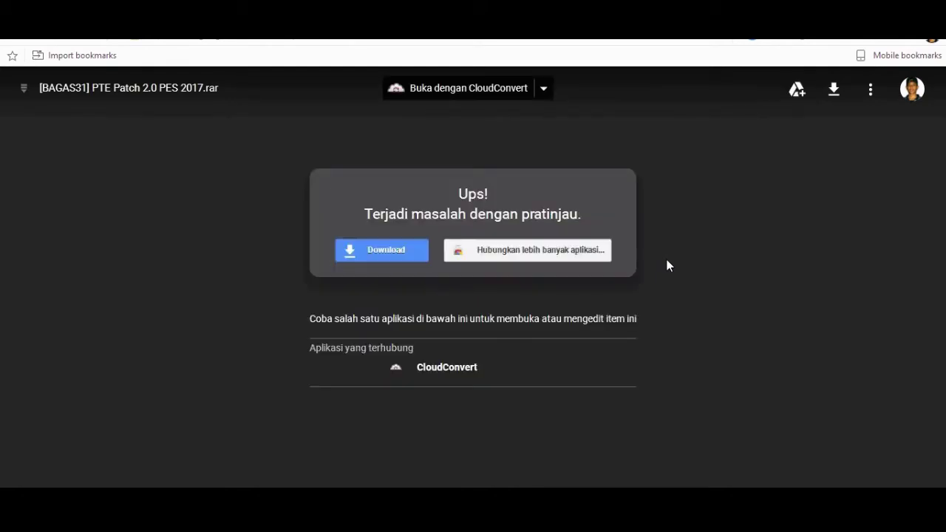
pyautogui.click(392, 257)
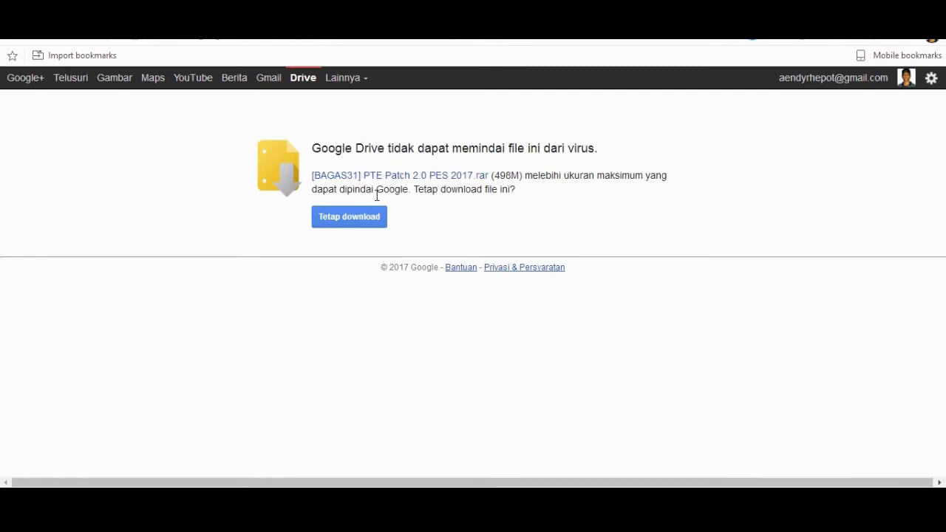
pyautogui.click(373, 221)
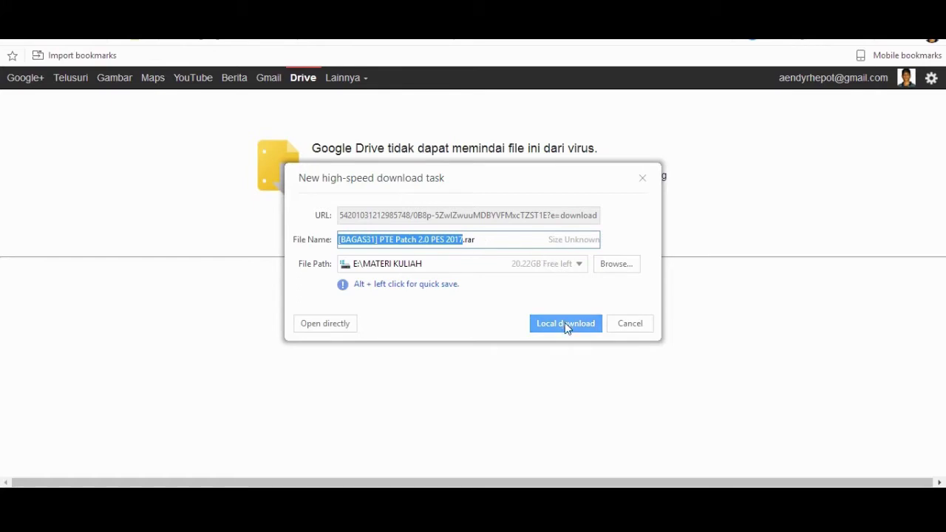
pyautogui.click(631, 324)
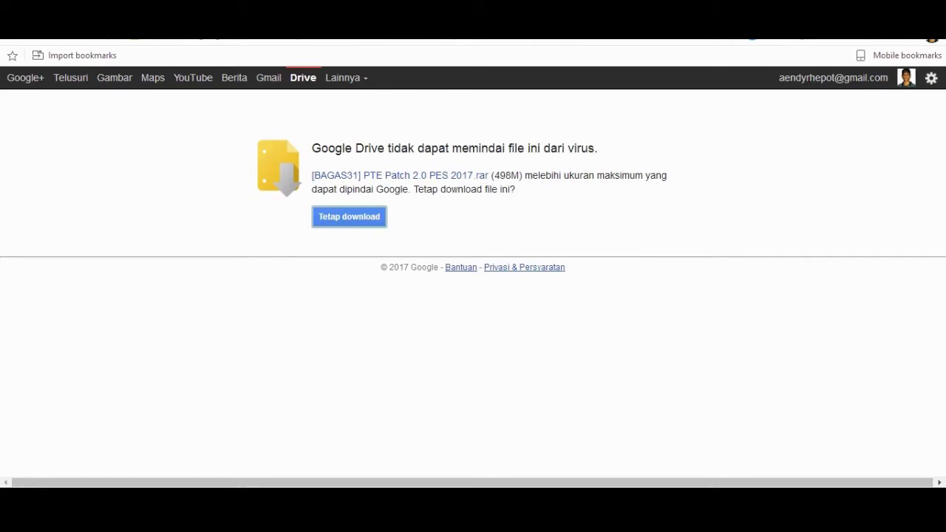
pyautogui.hotkey('alt', 'Left')
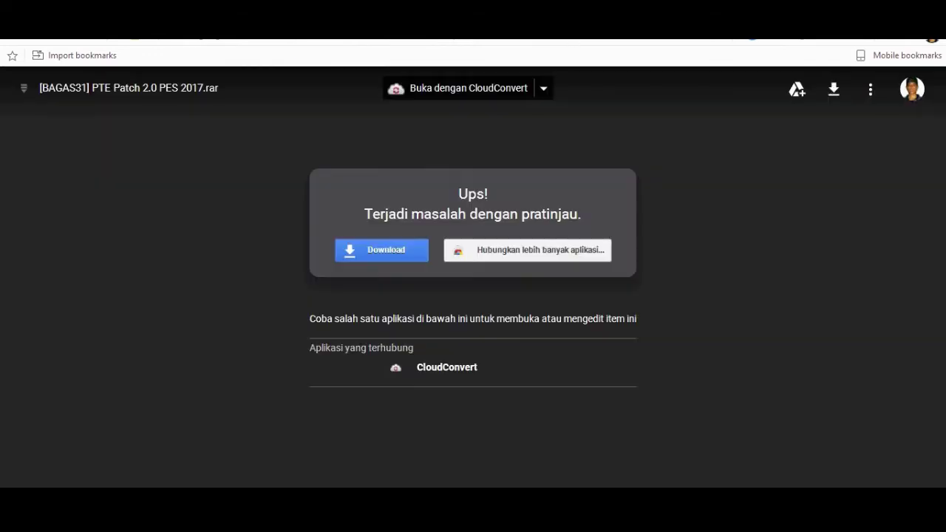
pyautogui.hotkey('alt', 'Left')
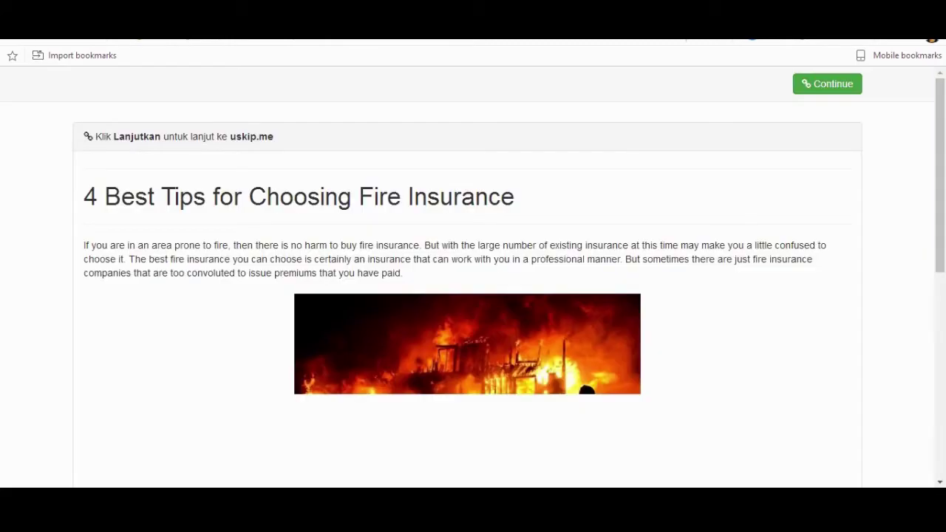
pyautogui.hotkey('alt', 'Left')
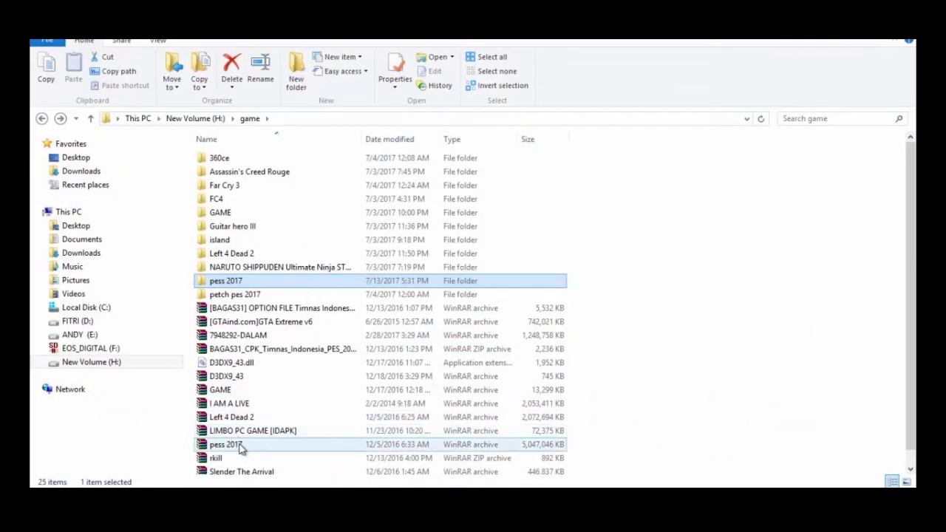
# Open the pess 2017 archive and launch Setup.exe from its [BAGAS31] PTE Patch 2.0 PES 2017 folder.
pyautogui.doubleClick(240, 444)
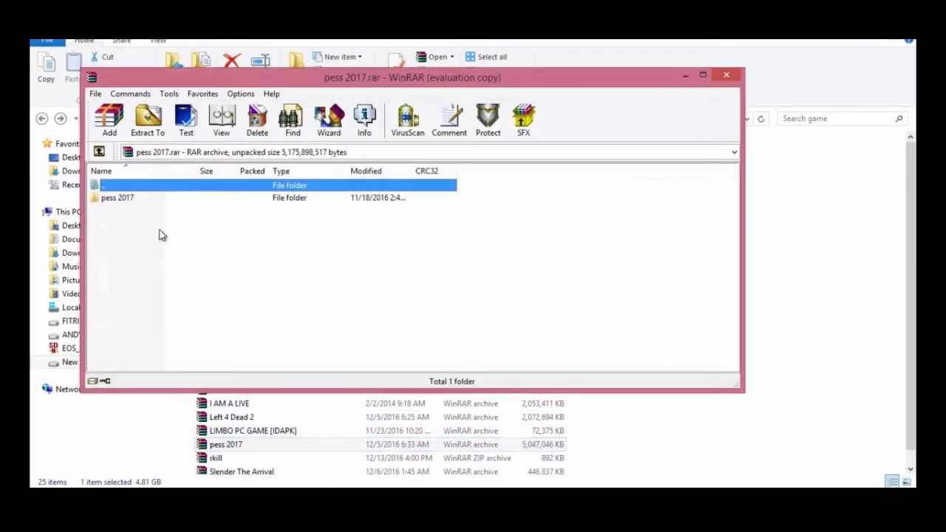
pyautogui.click(481, 240)
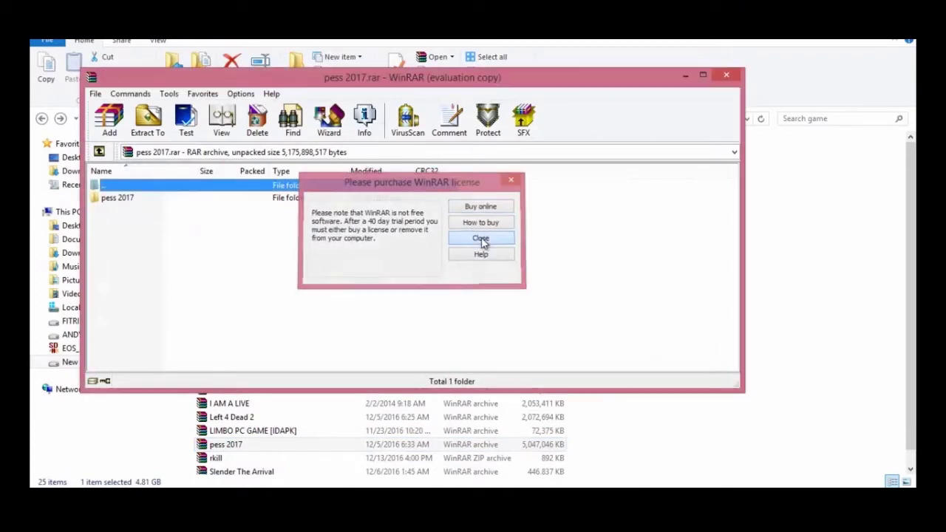
pyautogui.doubleClick(115, 200)
pyautogui.doubleClick(120, 201)
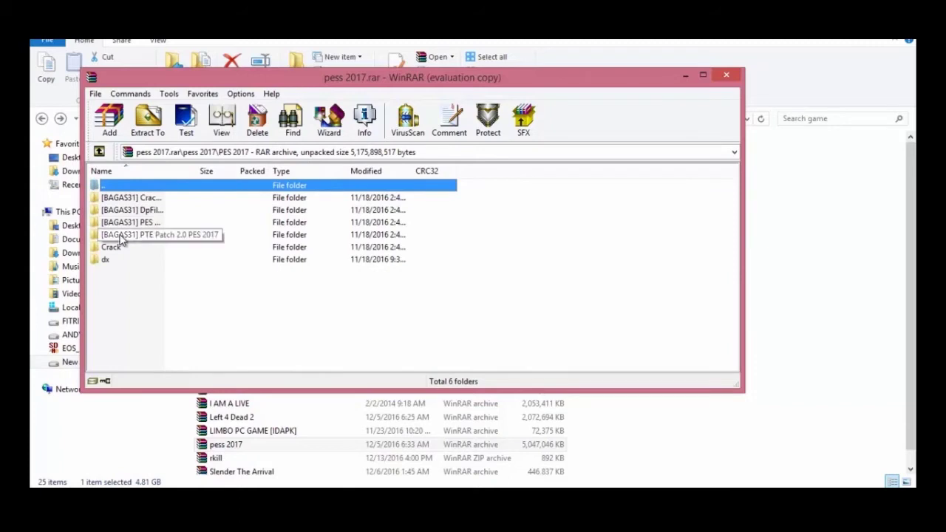
pyautogui.doubleClick(120, 235)
pyautogui.doubleClick(119, 261)
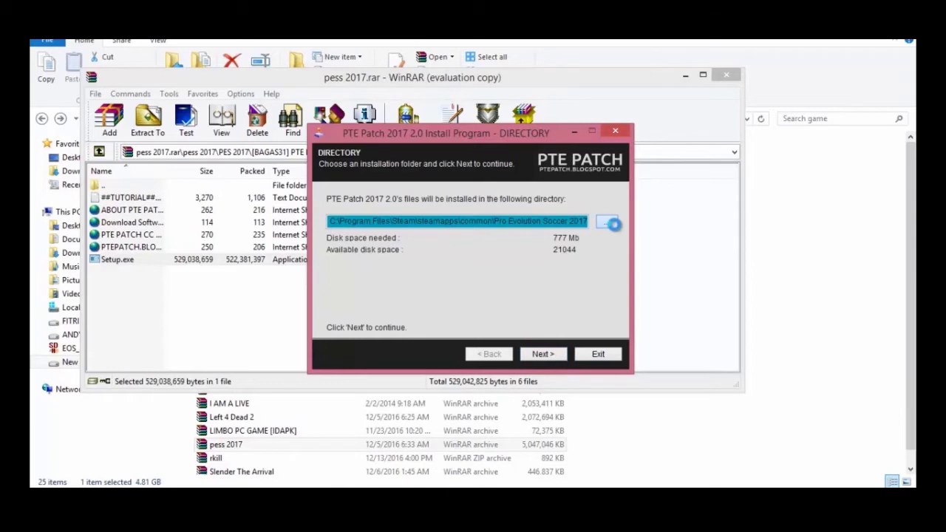
# Set the patch's installation directory to the Pro Evolution Soccer 2017 folder inside zzzzzzz on drive D and continue the installation.
pyautogui.click(611, 223)
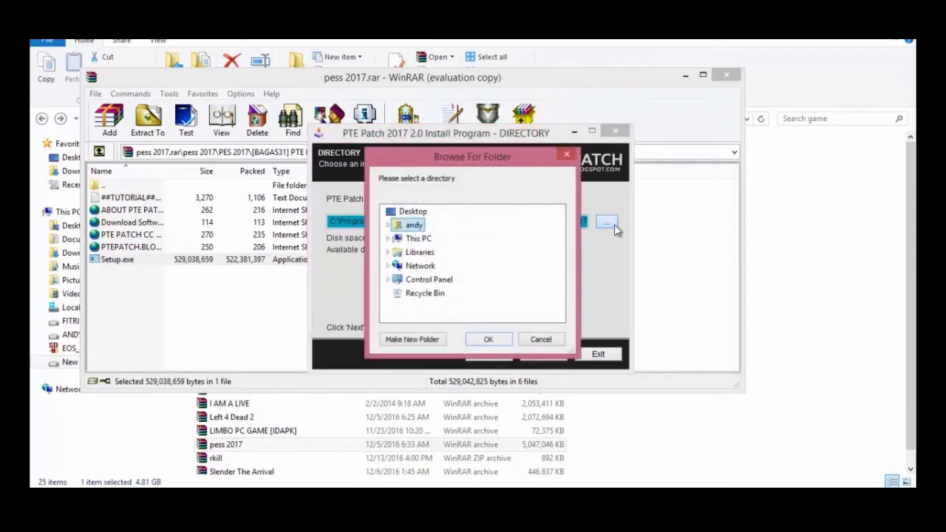
pyautogui.click(387, 239)
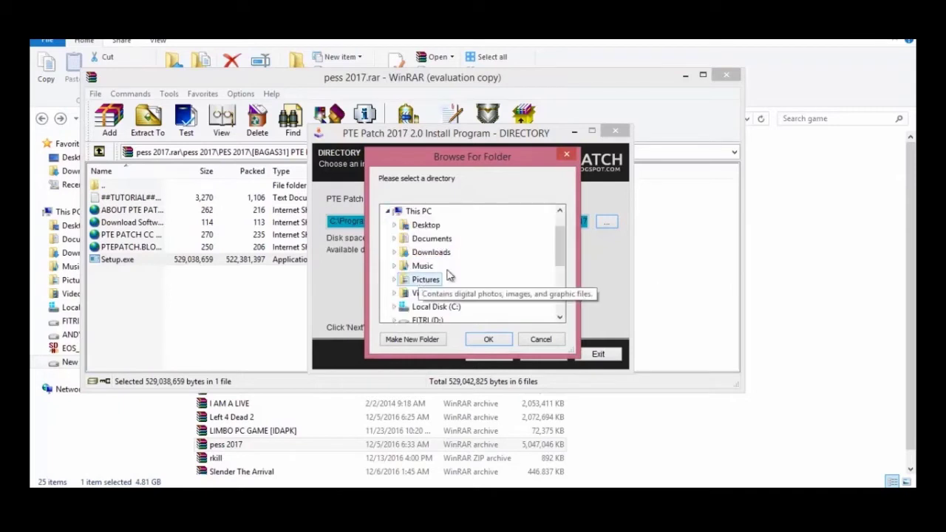
pyautogui.moveTo(562, 251); pyautogui.dragTo(562, 277)
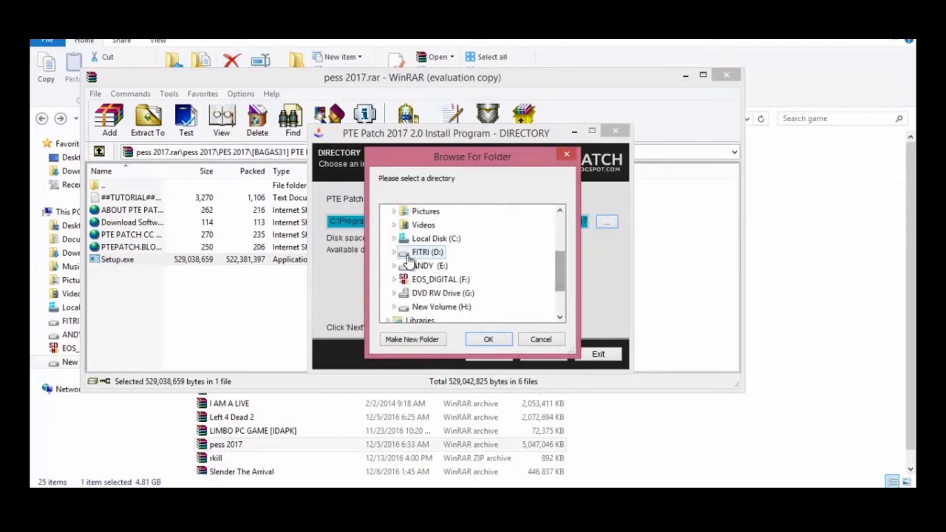
pyautogui.click(395, 253)
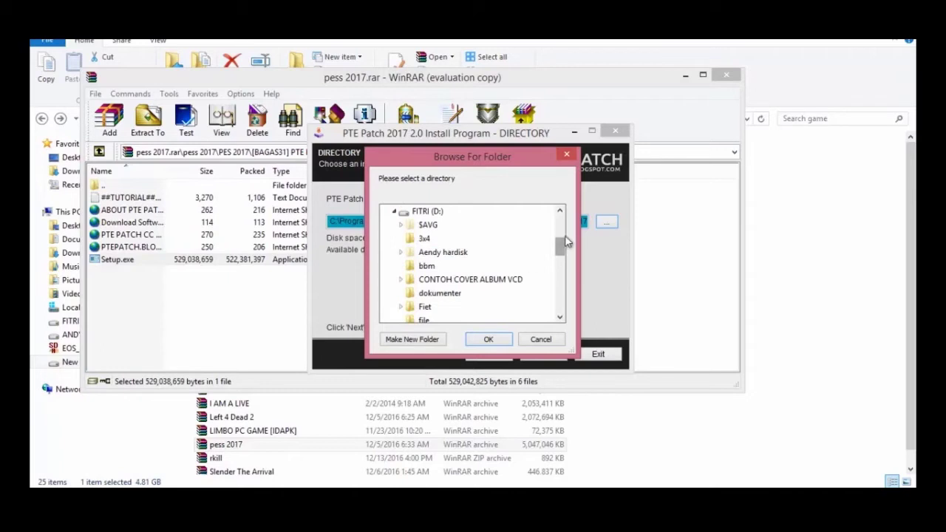
pyautogui.moveTo(563, 240); pyautogui.dragTo(563, 286)
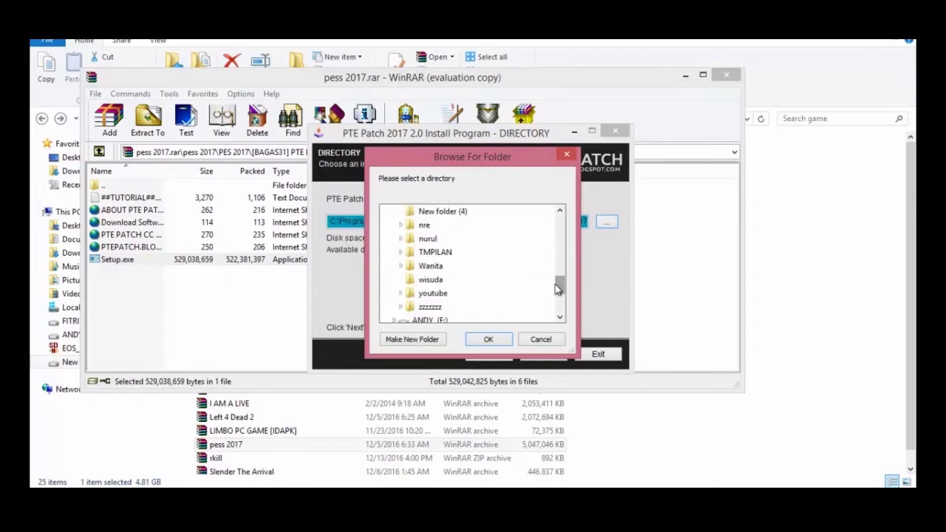
pyautogui.click(400, 306)
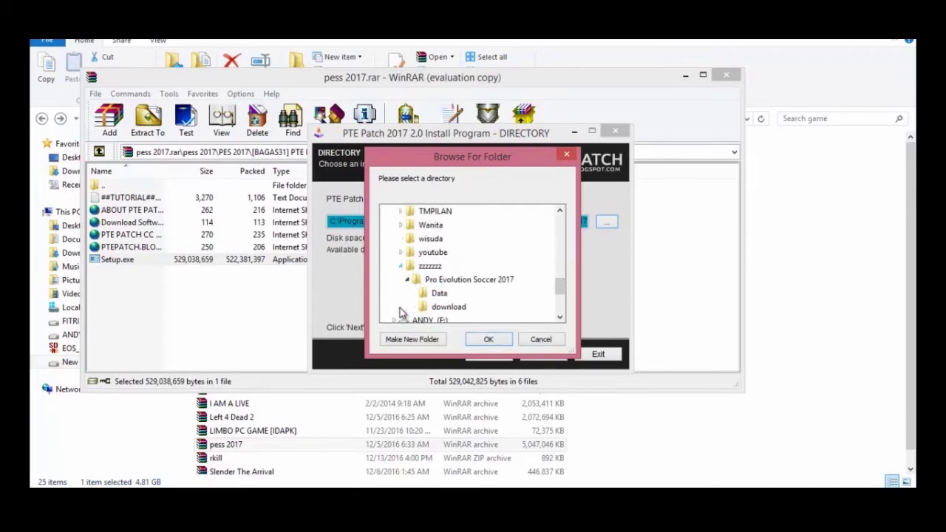
pyautogui.click(466, 281)
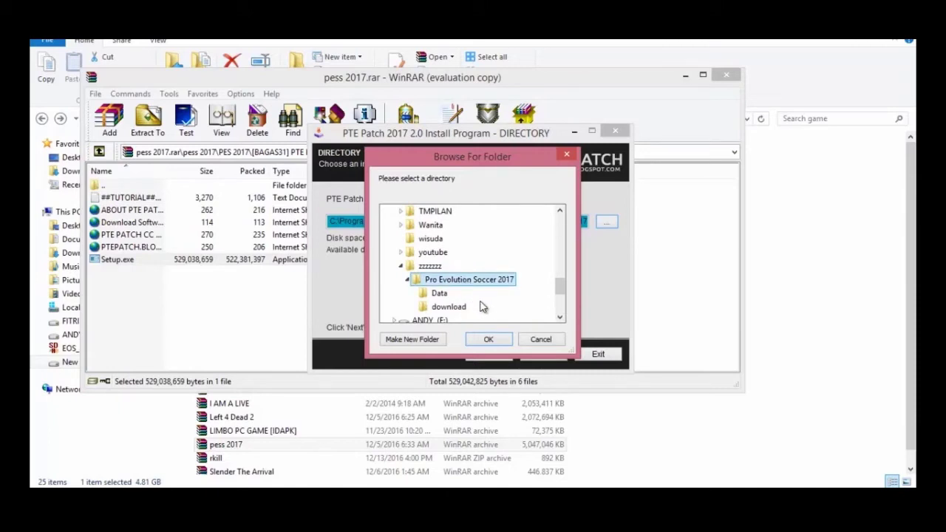
pyautogui.click(489, 340)
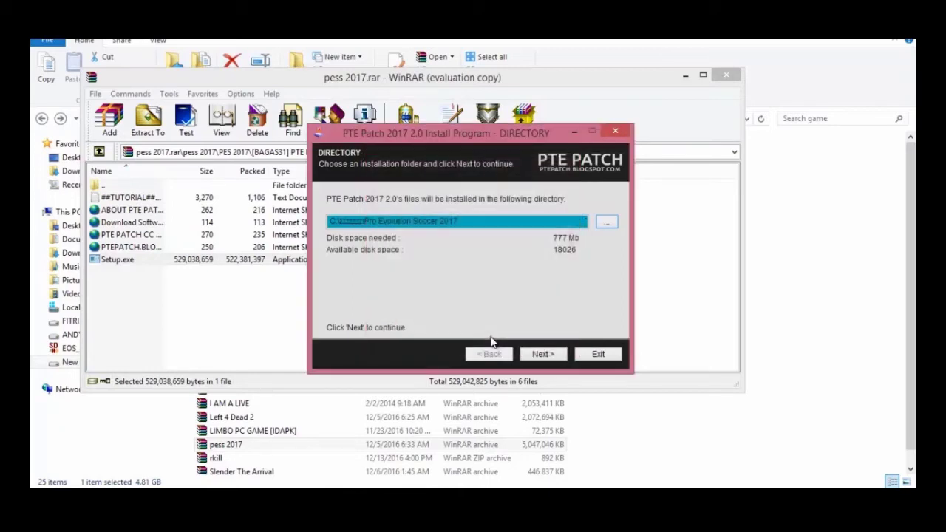
pyautogui.click(539, 355)
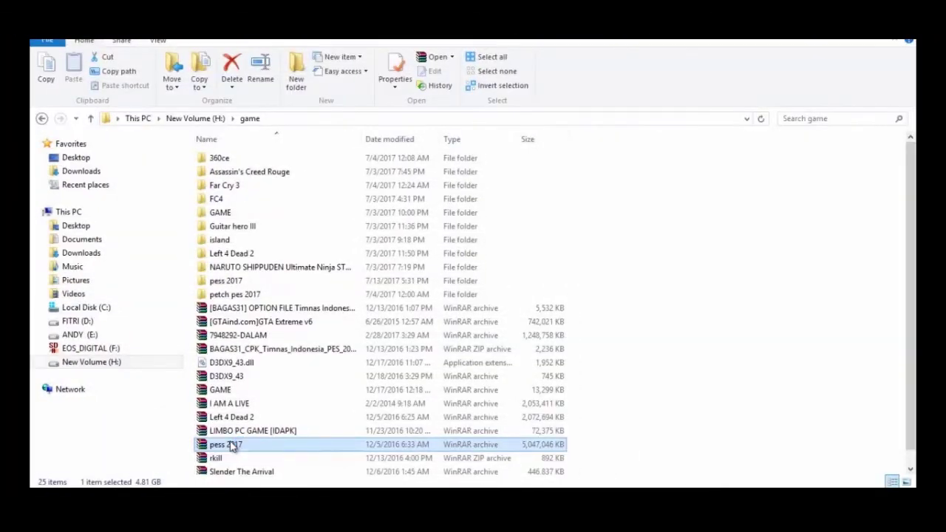
# Reopen the pess 2017 archive from the game folder and browse to its pess 2017\PES 2017\Crack folder.
pyautogui.doubleClick(231, 445)
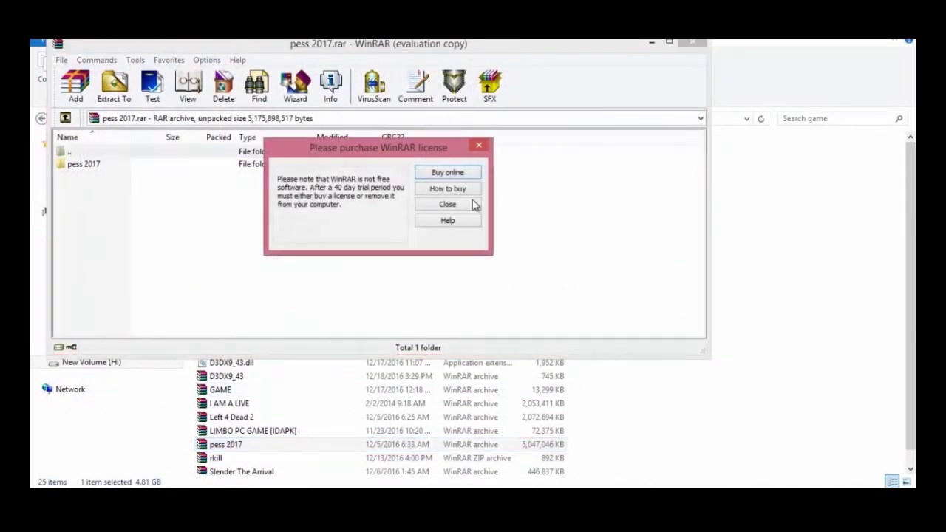
pyautogui.click(479, 145)
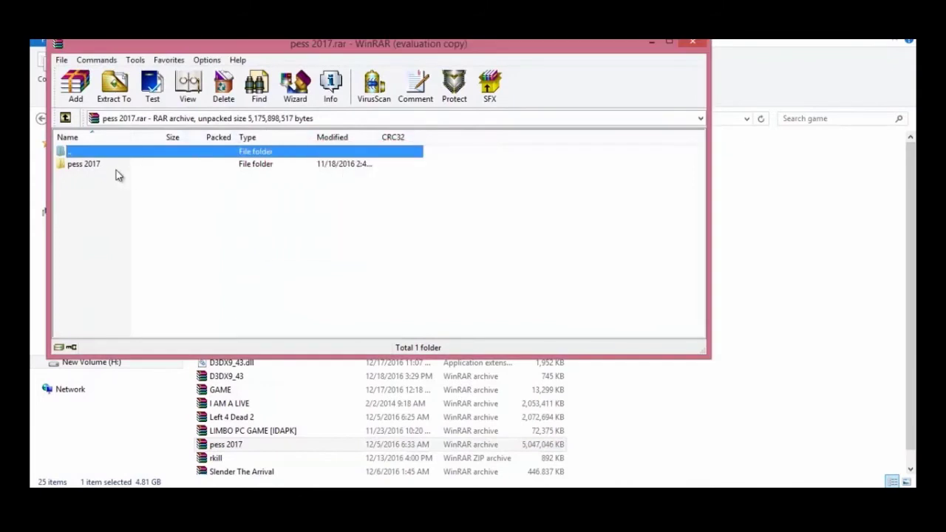
pyautogui.doubleClick(115, 169)
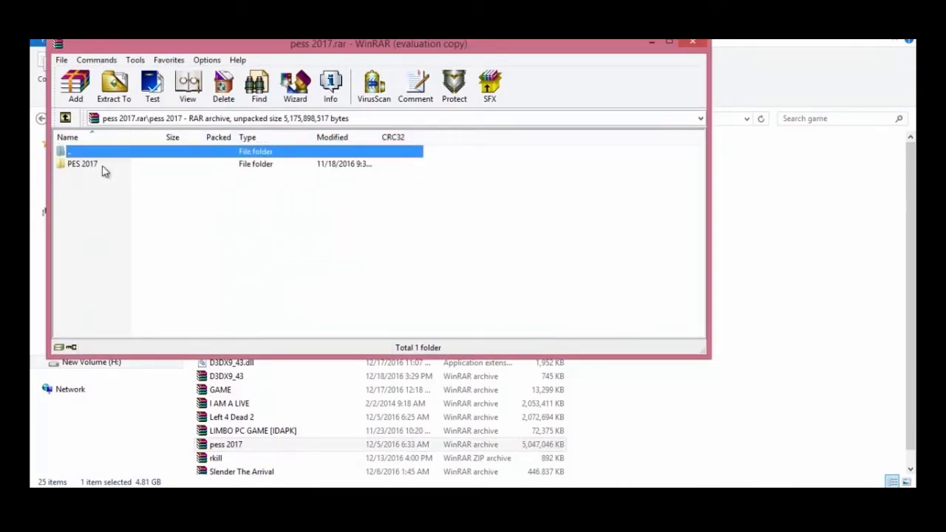
pyautogui.doubleClick(103, 168)
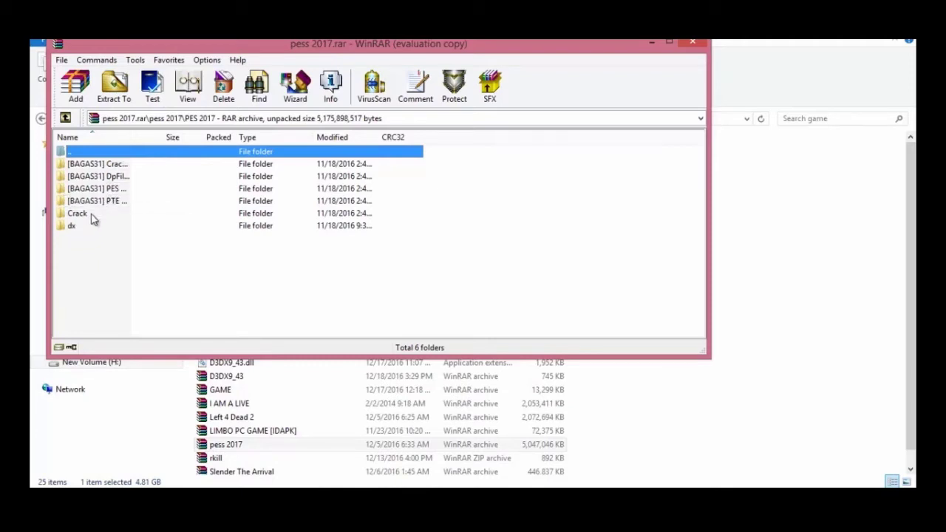
pyautogui.doubleClick(77, 213)
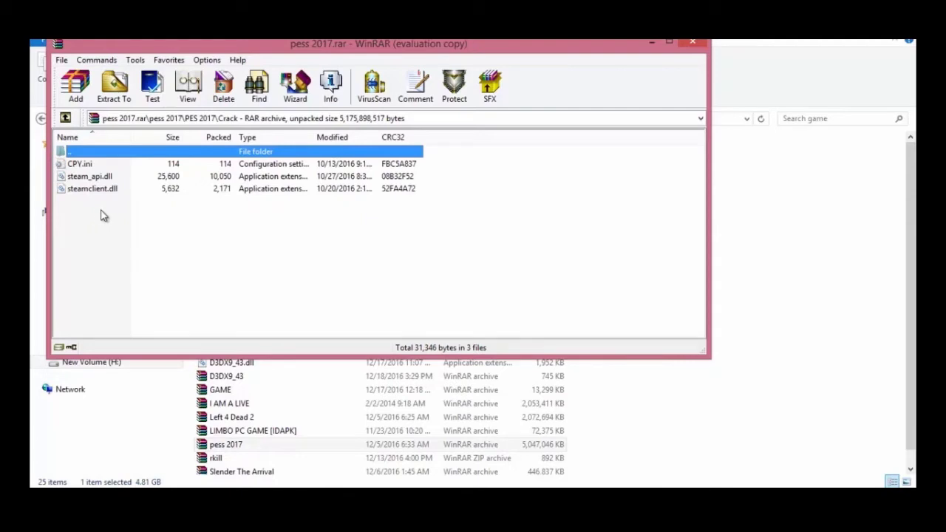
# Open the Pro Evolution Soccer 2017 folder in D:\zzzzzzz and arrange its window beside the archive window.
pyautogui.moveTo(259, 46); pyautogui.dragTo(425, 109)
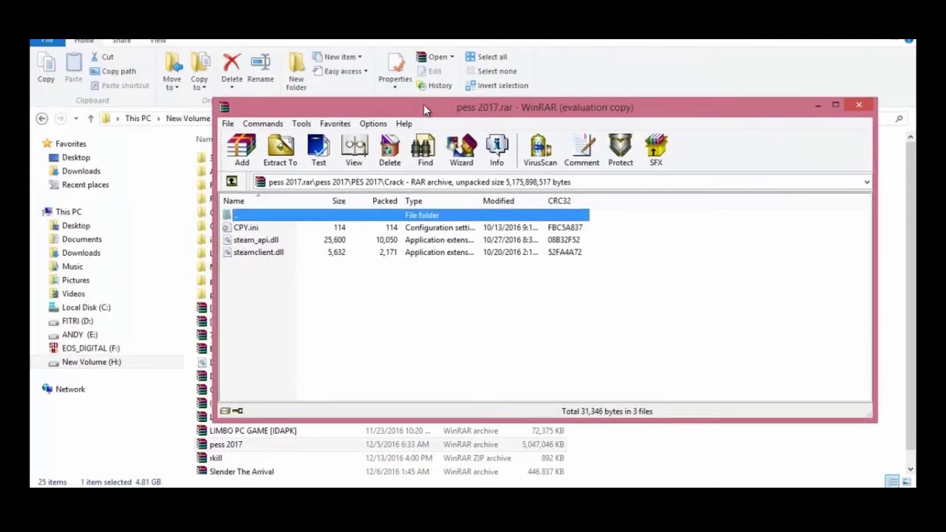
pyautogui.click(538, 42)
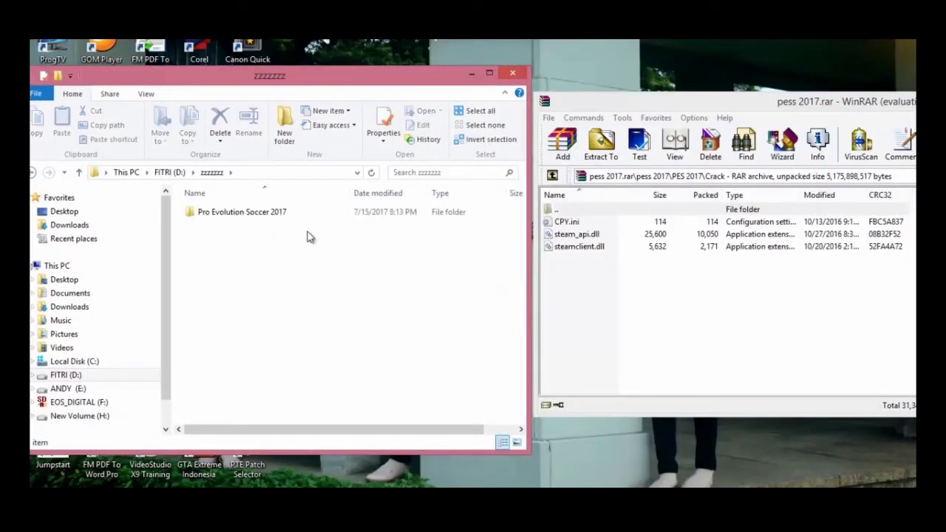
pyautogui.doubleClick(294, 215)
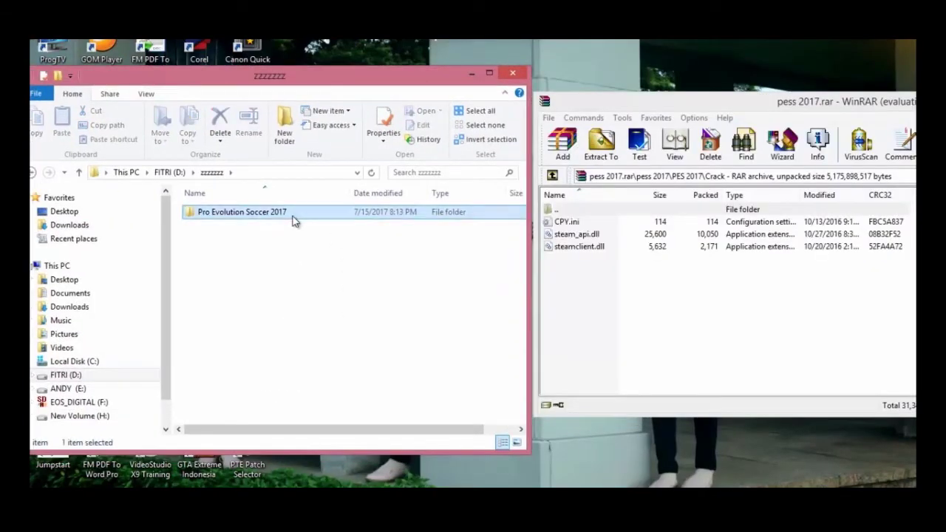
pyautogui.moveTo(602, 285); pyautogui.dragTo(437, 431)
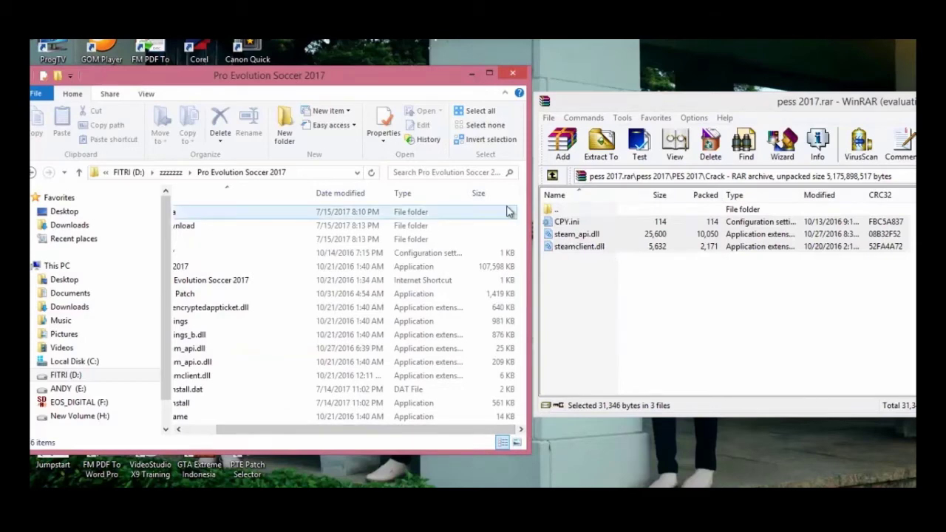
pyautogui.moveTo(527, 160); pyautogui.dragTo(596, 160)
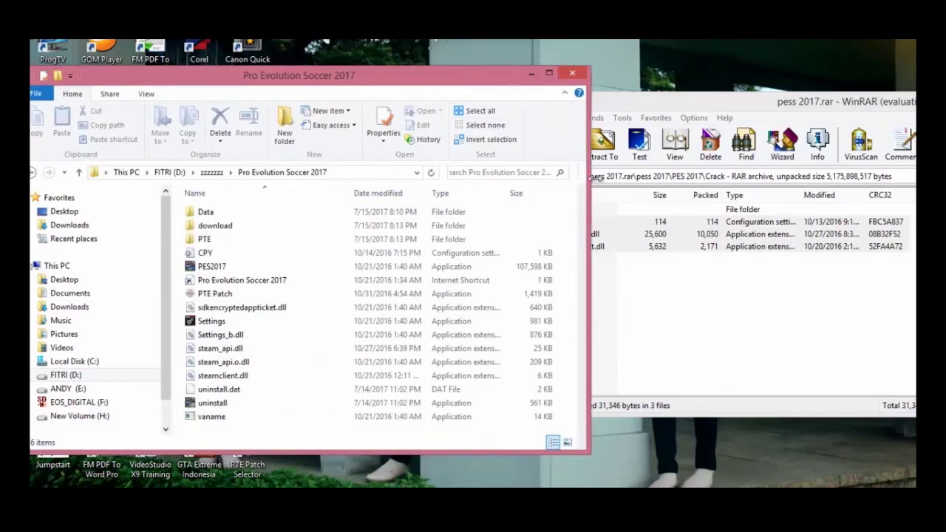
pyautogui.moveTo(495, 86); pyautogui.dragTo(408, 63)
# Extract CPY.ini, steam_api.dll and steamclient.dll from the archive into the Pro Evolution Soccer 2017 folder, replacing the existing files.
pyautogui.moveTo(562, 245); pyautogui.dragTo(552, 247)
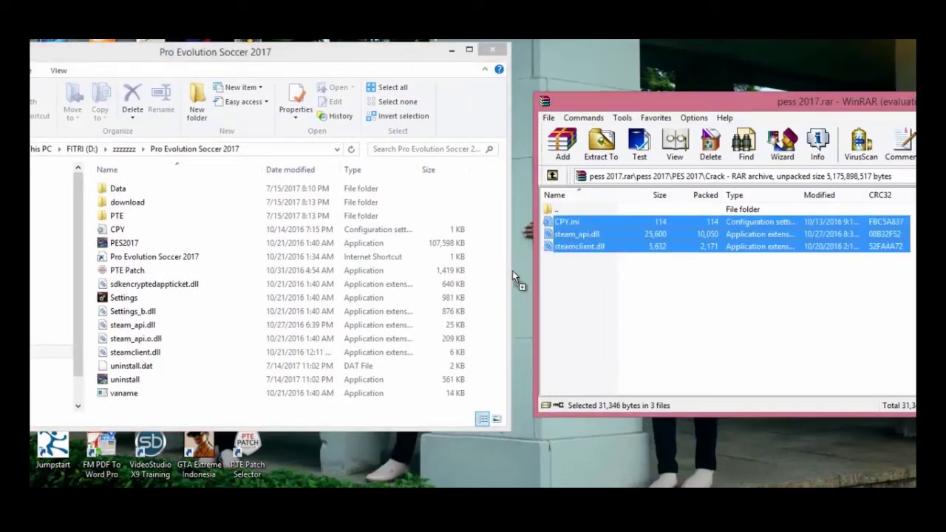
pyautogui.moveTo(501, 272); pyautogui.dragTo(497, 272)
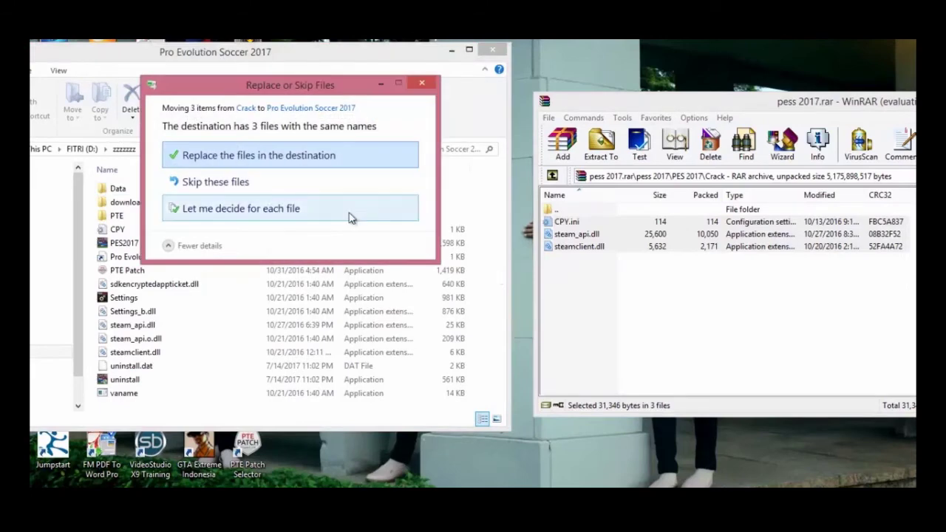
pyautogui.click(299, 158)
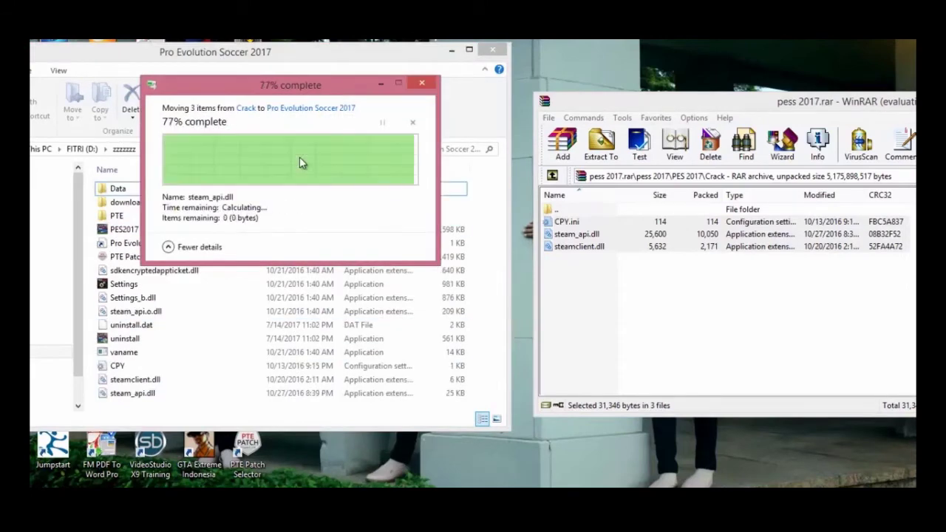
pyautogui.click(552, 176)
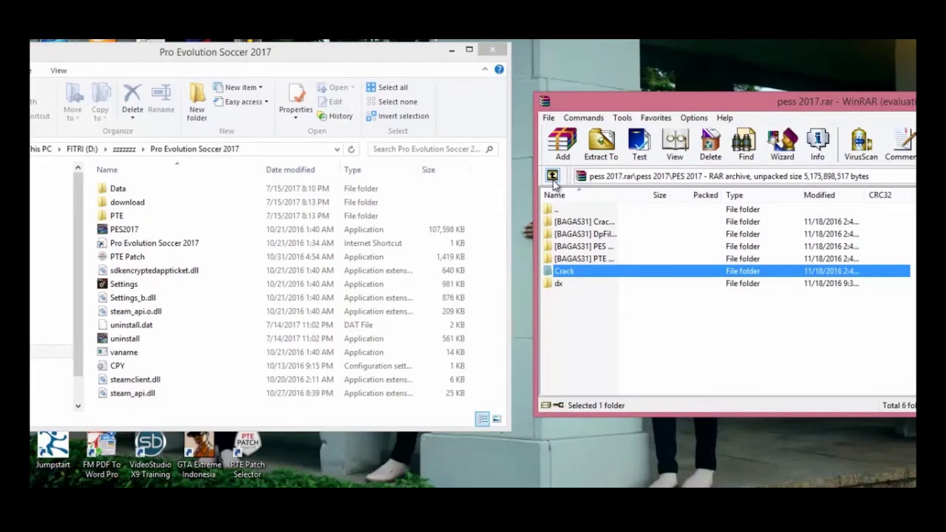
# Launch the PES 2017 DpFileList Generator from the archive's [BAGAS31] DpFileList Generator PES 2017 folder.
pyautogui.click(597, 235)
pyautogui.doubleClick(597, 234)
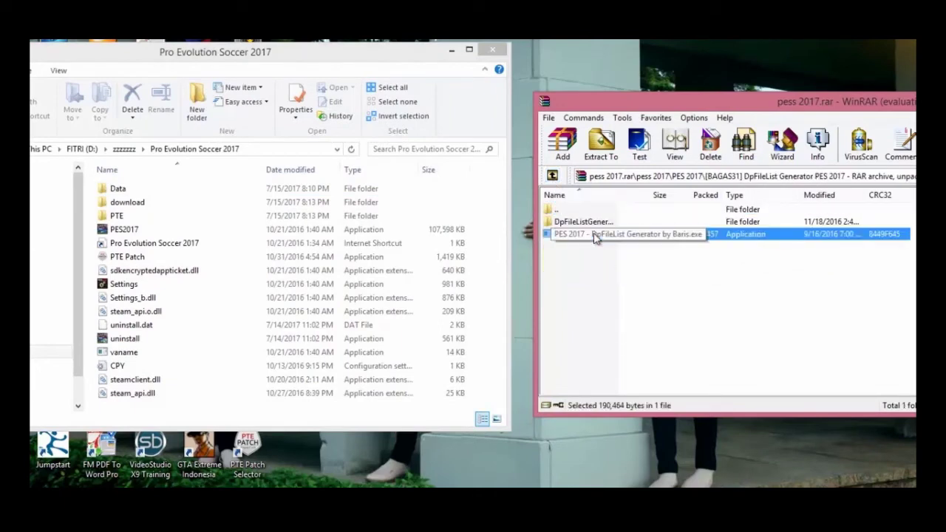
pyautogui.doubleClick(584, 222)
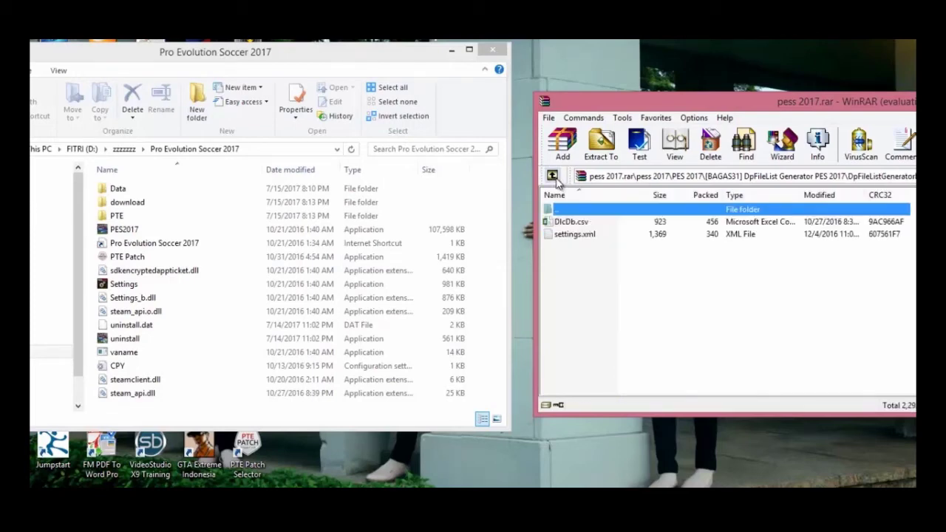
pyautogui.click(553, 175)
pyautogui.doubleClick(580, 235)
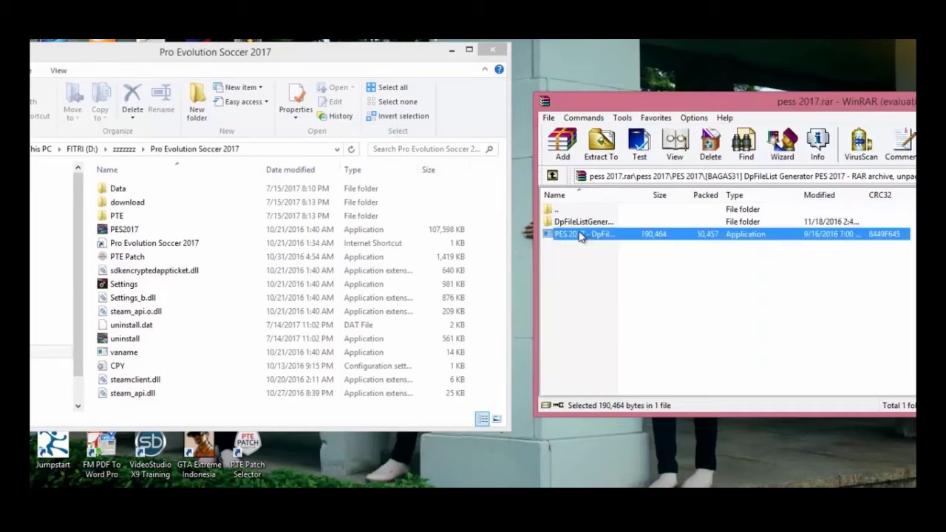
pyautogui.click(584, 313)
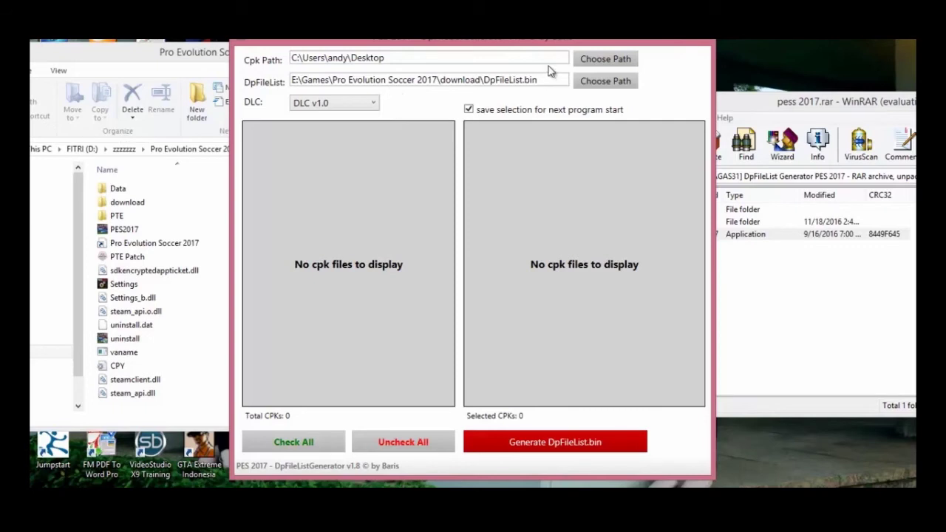
pyautogui.click(600, 61)
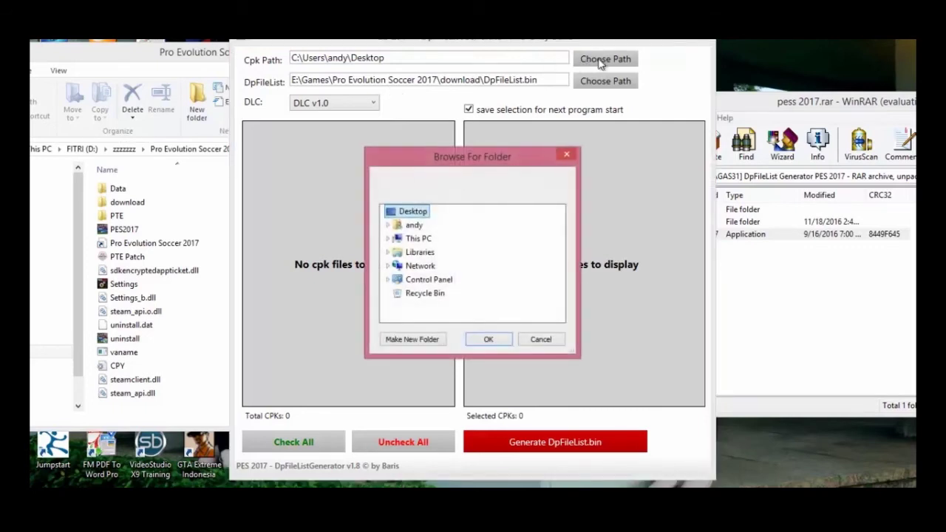
pyautogui.click(567, 158)
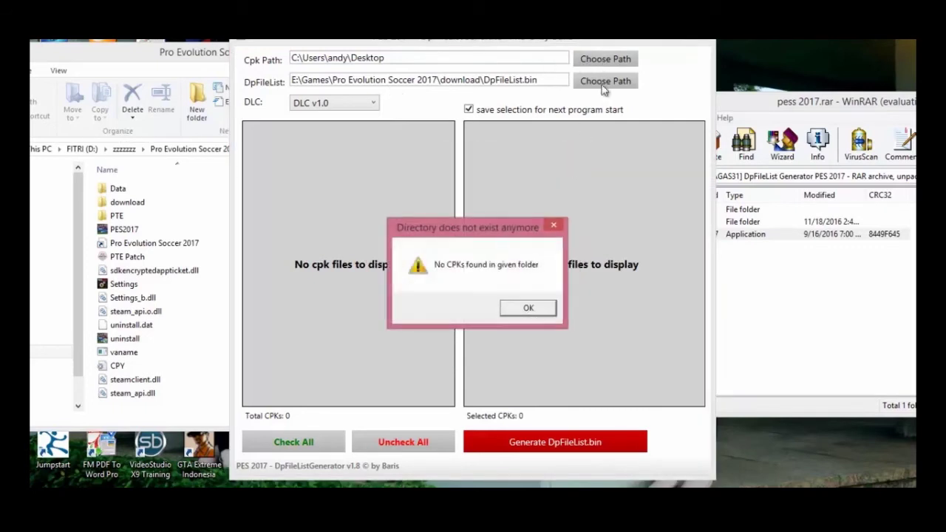
pyautogui.click(556, 228)
# Load DpFileList.bin from D:\zzzzzzz\Pro Evolution Soccer 2017\download as the generator's DpFileList path.
pyautogui.click(614, 82)
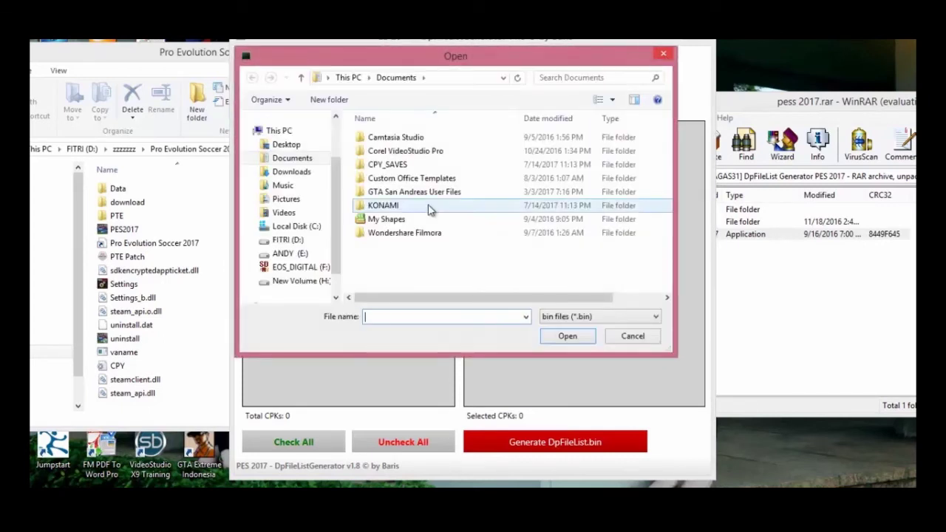
pyautogui.click(296, 253)
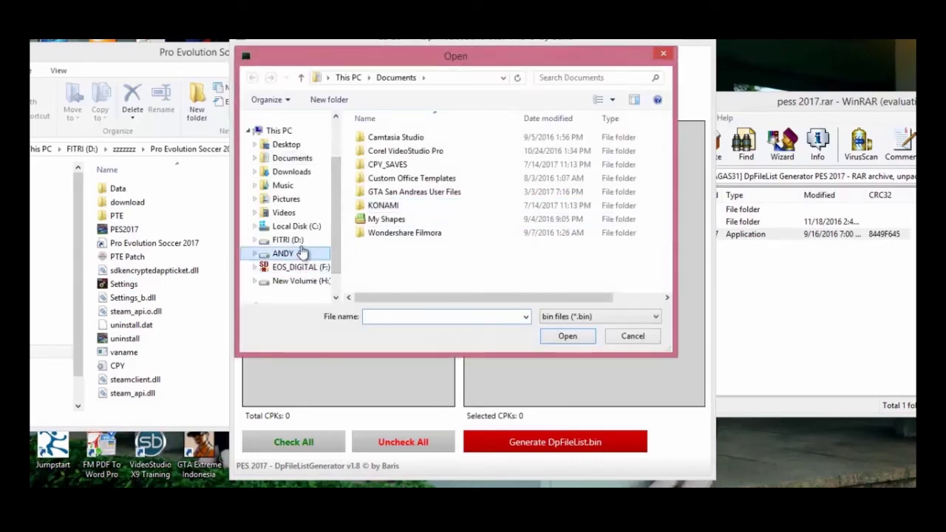
pyautogui.click(299, 242)
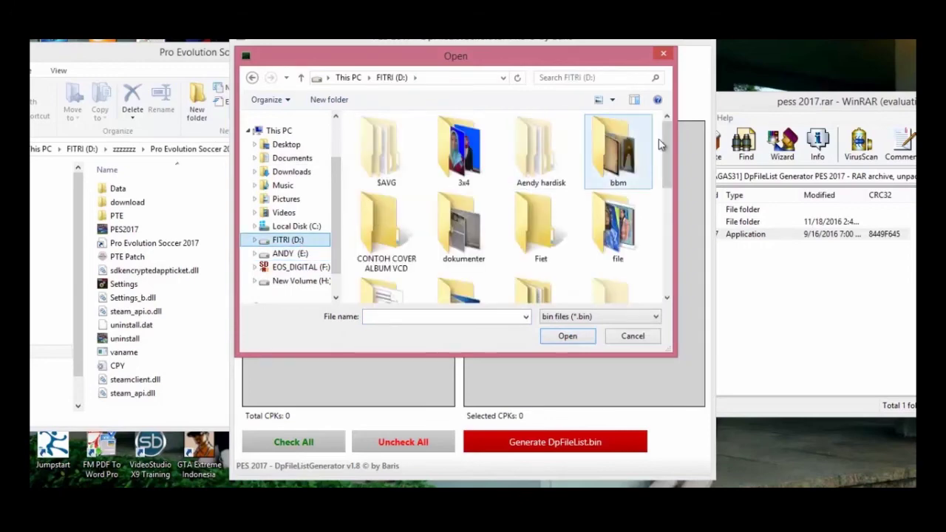
pyautogui.moveTo(669, 137); pyautogui.dragTo(671, 241)
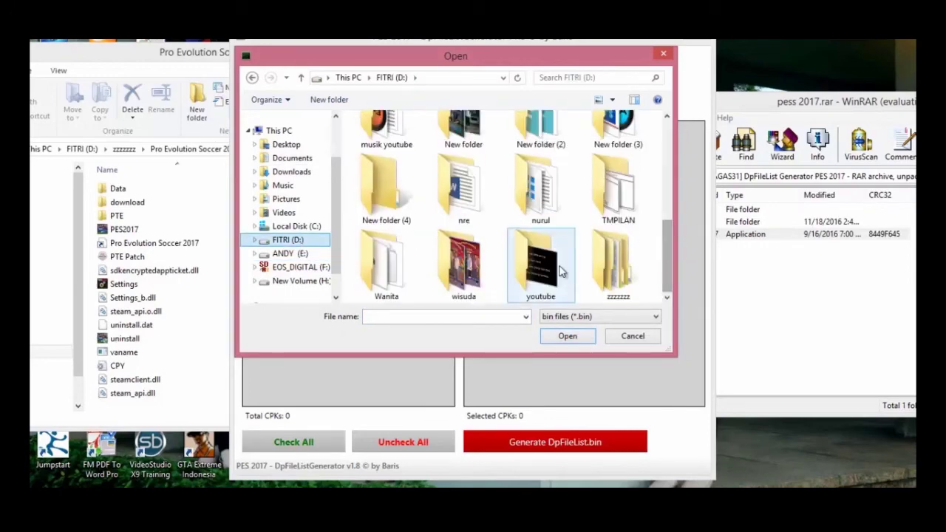
pyautogui.doubleClick(597, 263)
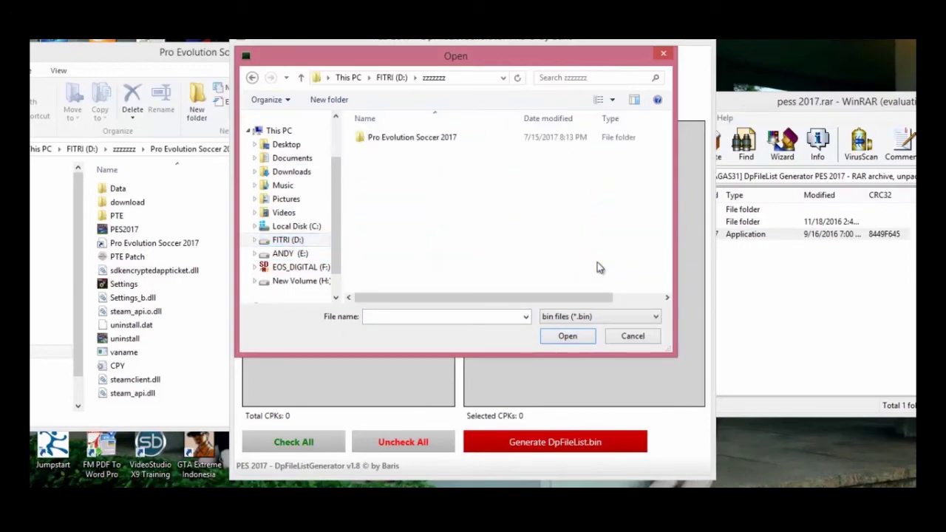
pyautogui.doubleClick(414, 139)
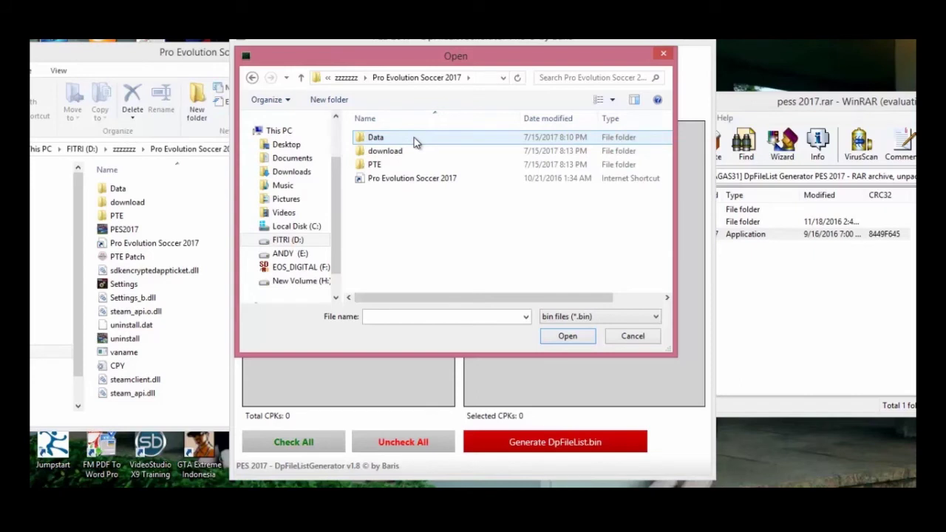
pyautogui.doubleClick(414, 139)
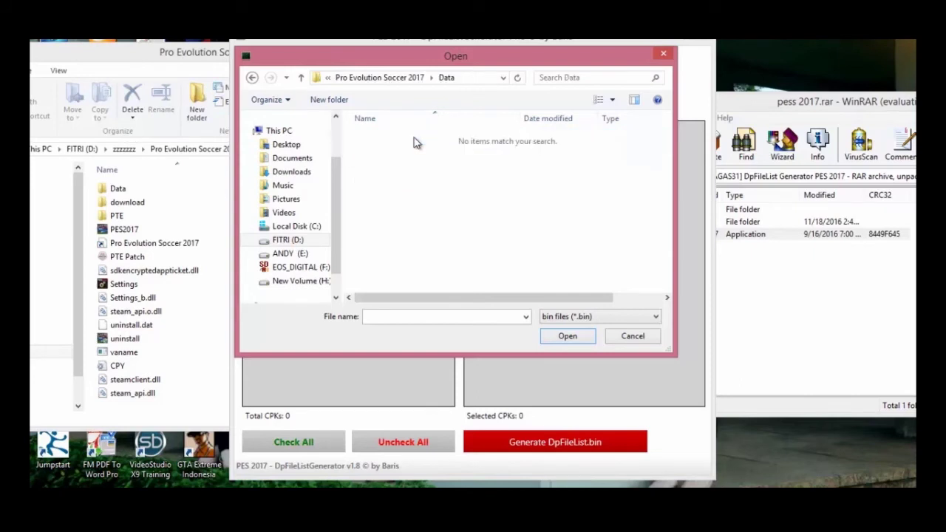
pyautogui.click(252, 79)
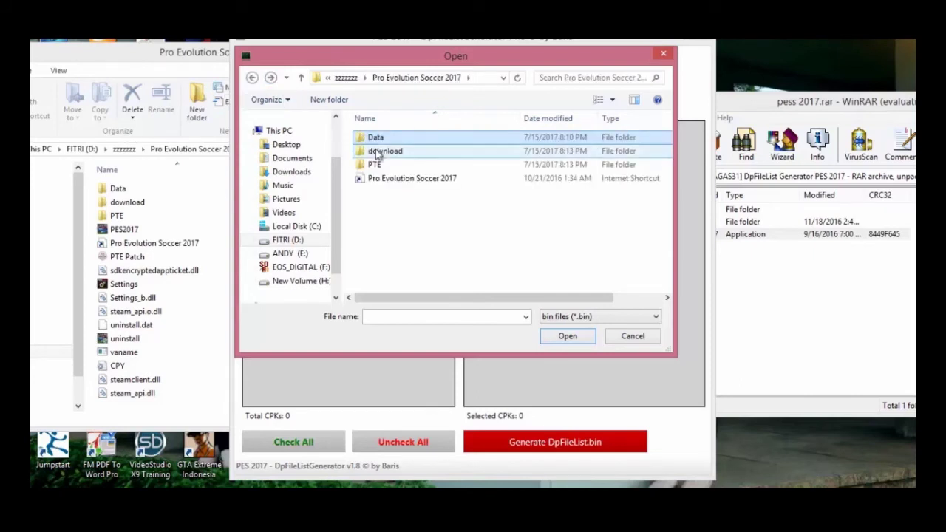
pyautogui.doubleClick(377, 151)
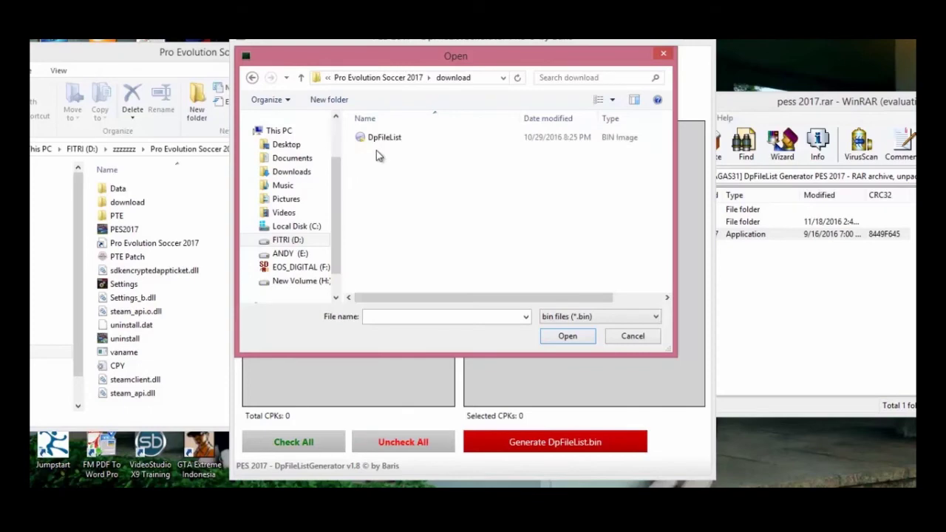
pyautogui.click(377, 143)
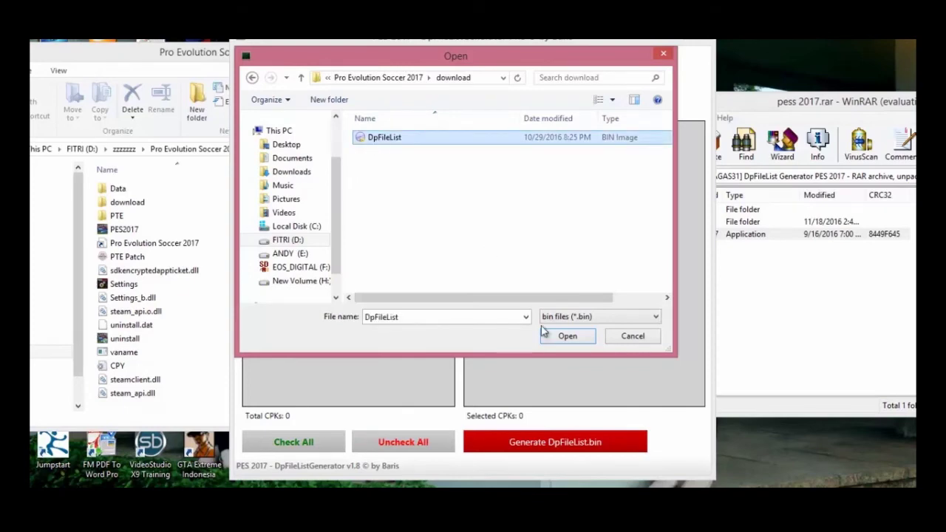
pyautogui.click(566, 337)
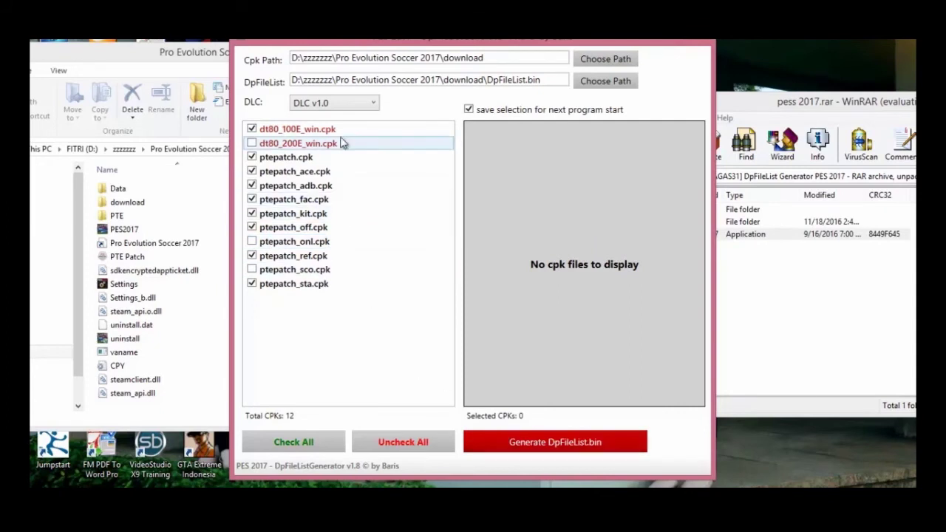
# Set the DLC version to No DLC and try to generate DpFileList.bin.
pyautogui.click(350, 110)
pyautogui.click(345, 120)
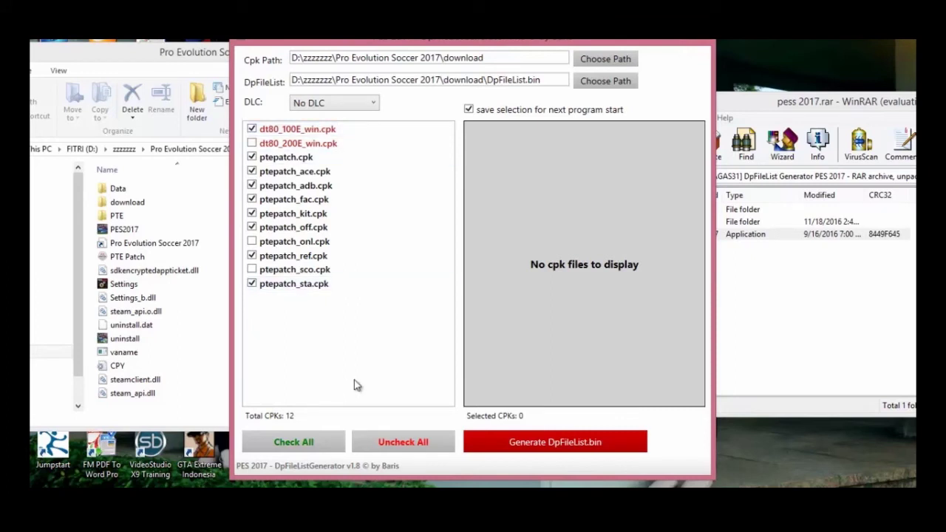
pyautogui.click(548, 449)
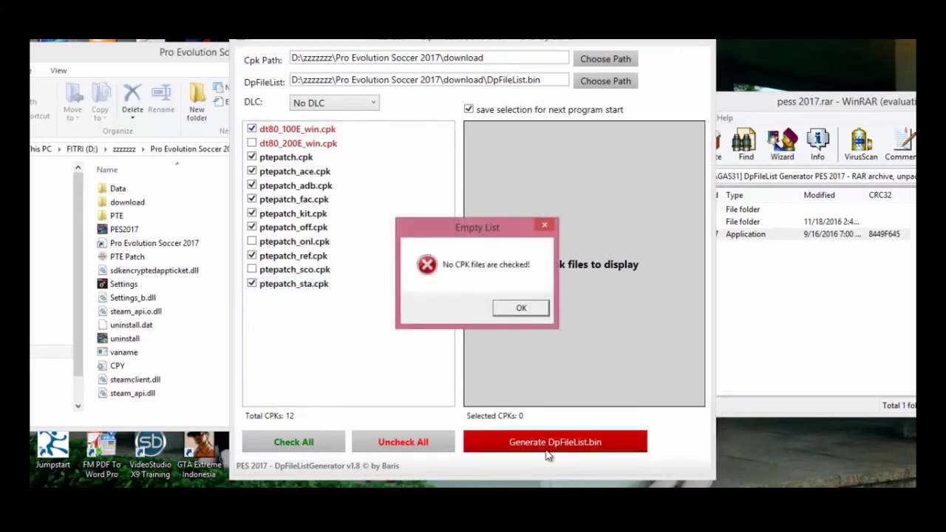
pyautogui.click(522, 309)
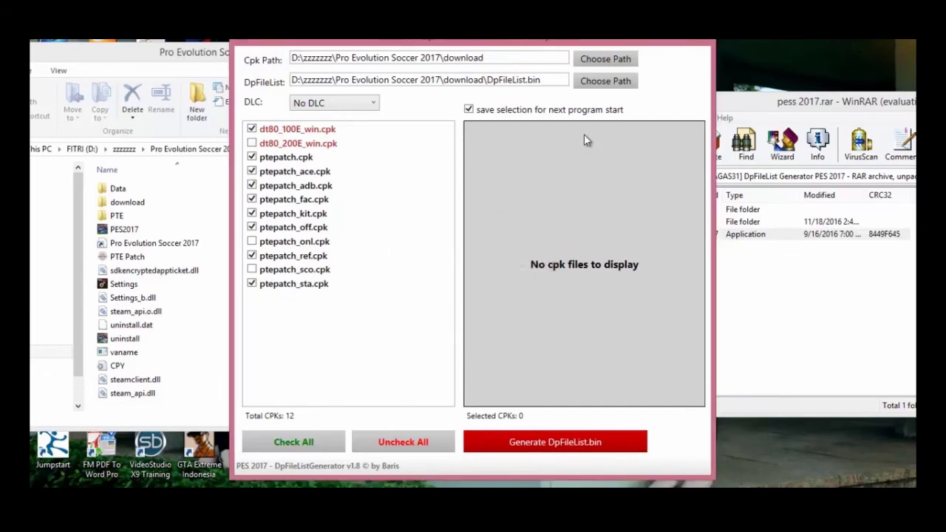
pyautogui.click(252, 144)
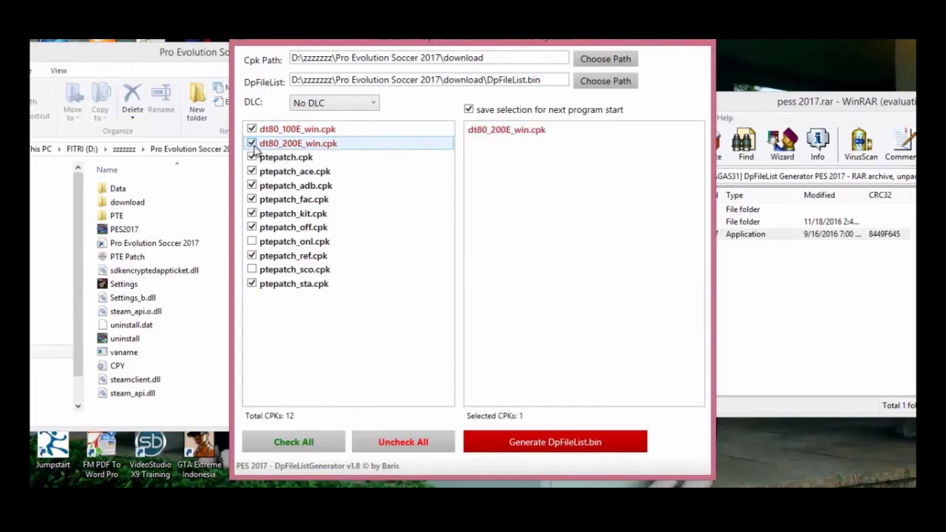
pyautogui.click(252, 145)
pyautogui.click(252, 144)
pyautogui.click(253, 144)
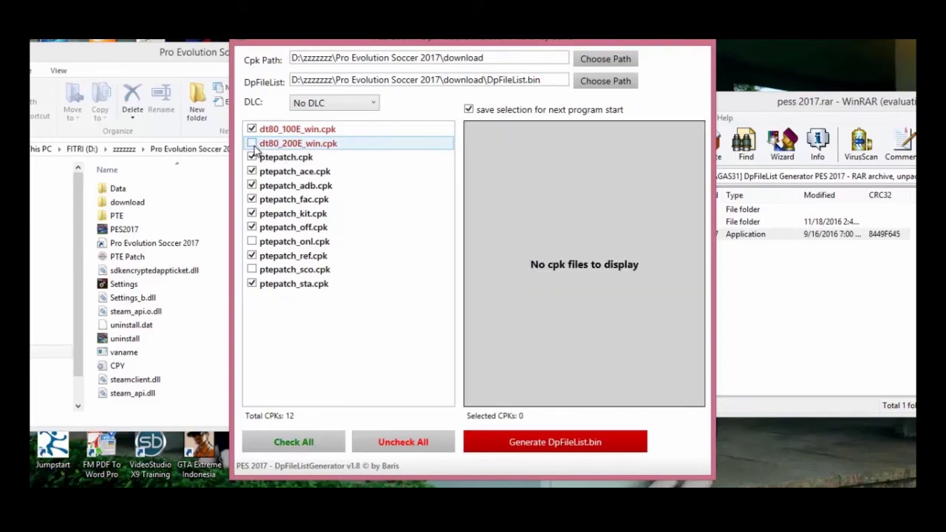
# Select all CPK files for the list except dt80_200E_win.cpk and ptepatch_onl.cpk.
pyautogui.click(320, 436)
pyautogui.click(295, 446)
pyautogui.click(295, 446)
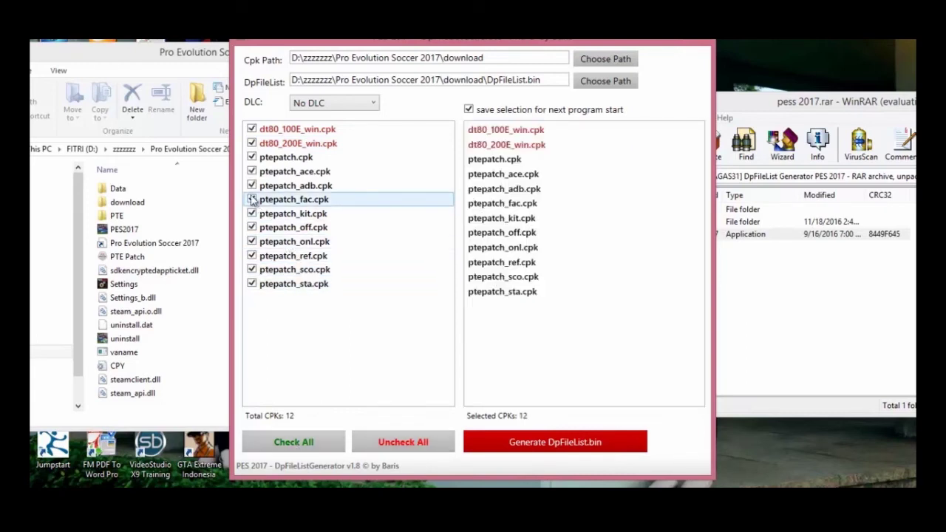
pyautogui.click(252, 144)
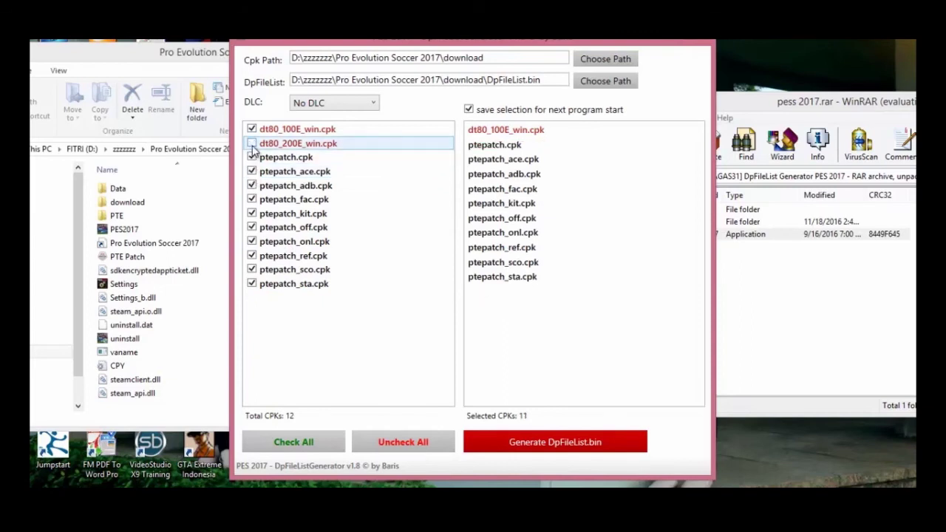
pyautogui.click(252, 244)
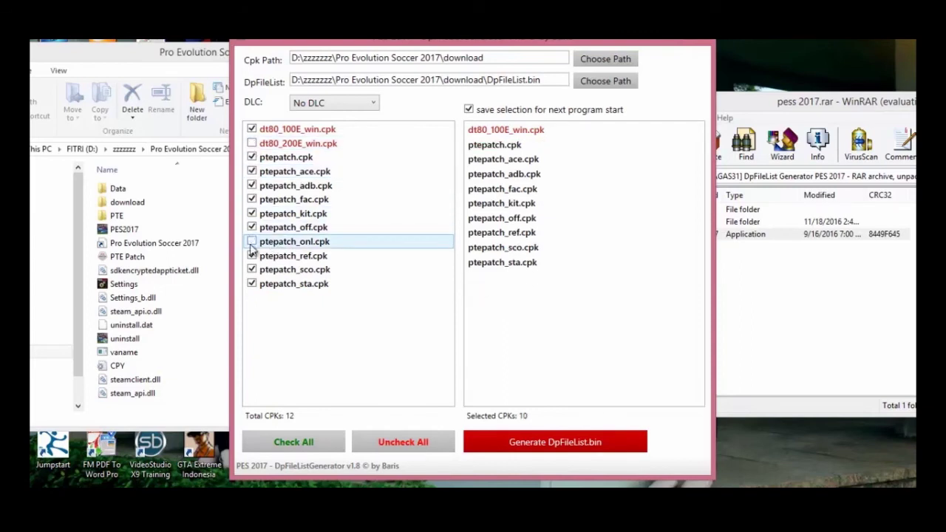
# Generate DpFileList.bin from the selected CPK files and close the generator.
pyautogui.click(534, 442)
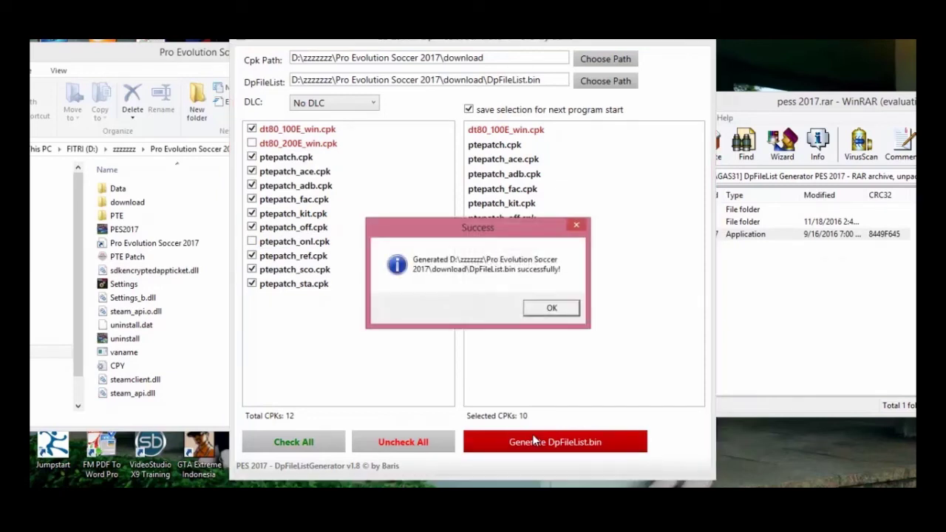
pyautogui.click(551, 308)
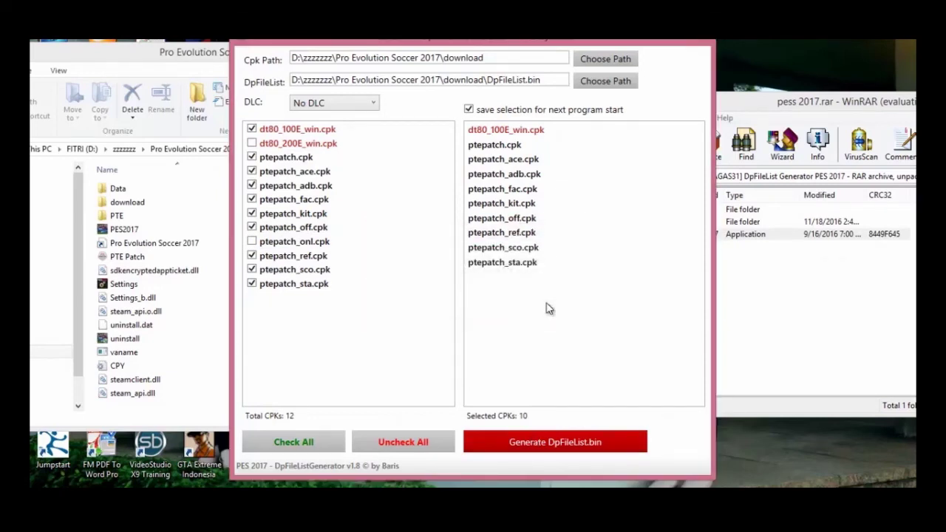
pyautogui.click(695, 42)
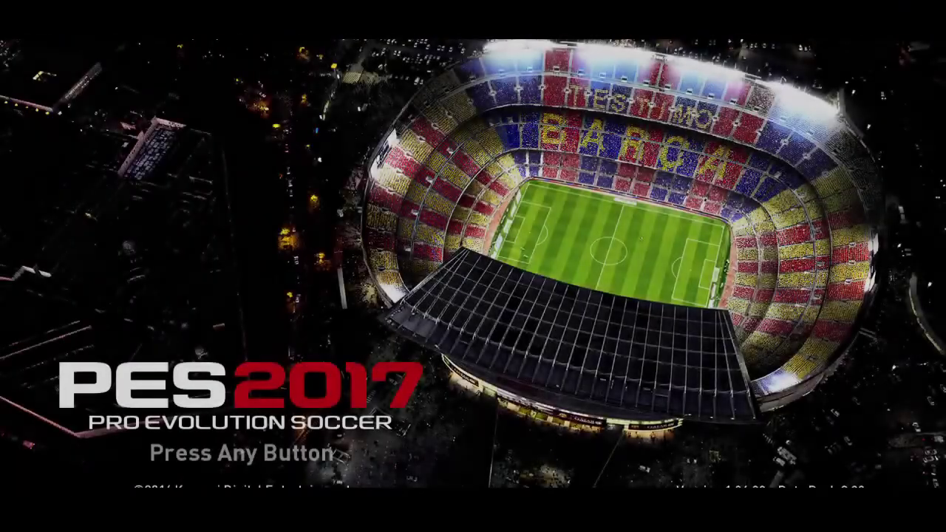
# Enter PES 2017 past the title screen and network notice, and start setting up a match from the main menu.
pyautogui.press('Return')
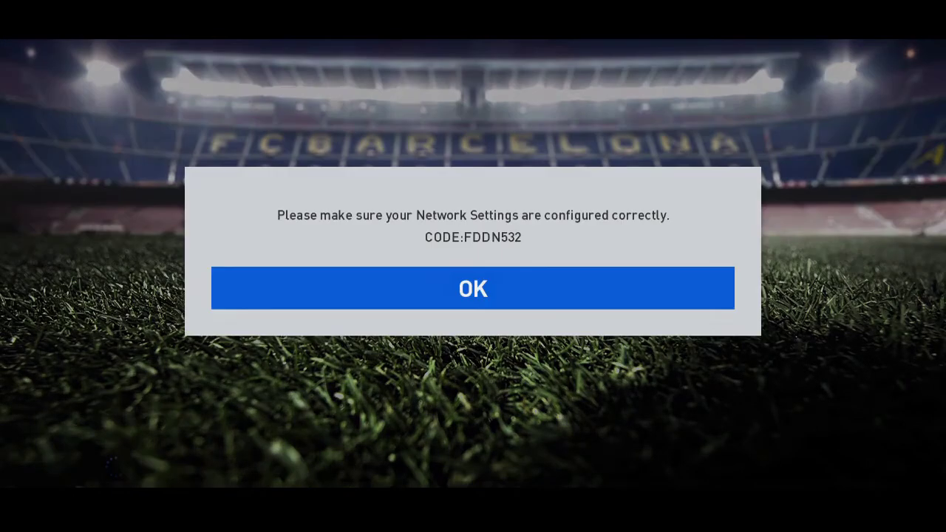
pyautogui.press('Return')
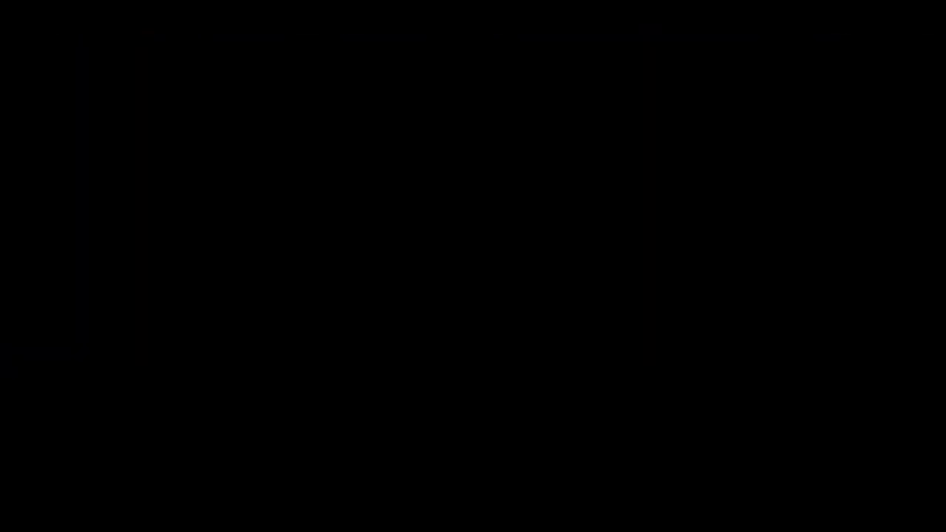
pyautogui.press('Right')
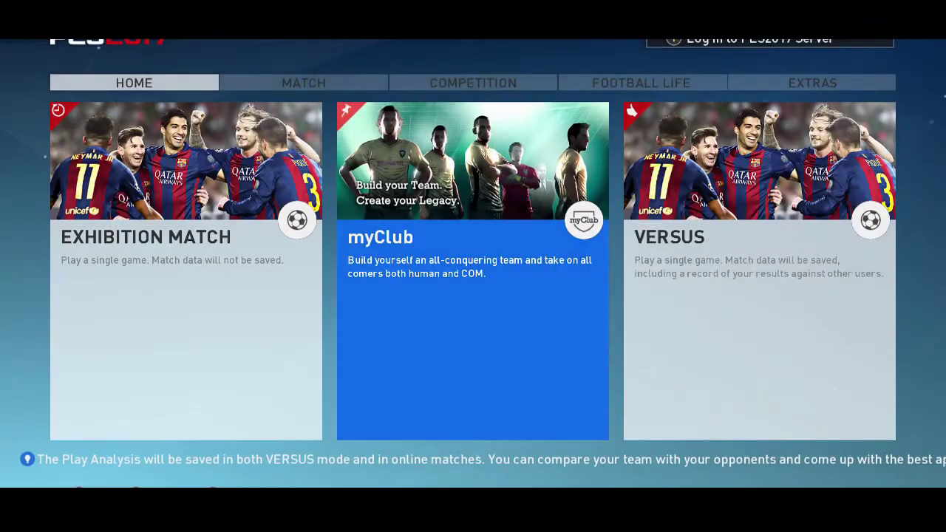
pyautogui.press('Right')
pyautogui.press('Right')
pyautogui.press('Right')
pyautogui.press('Left')
pyautogui.press('Return')
pyautogui.press('Down')
pyautogui.press('Return')
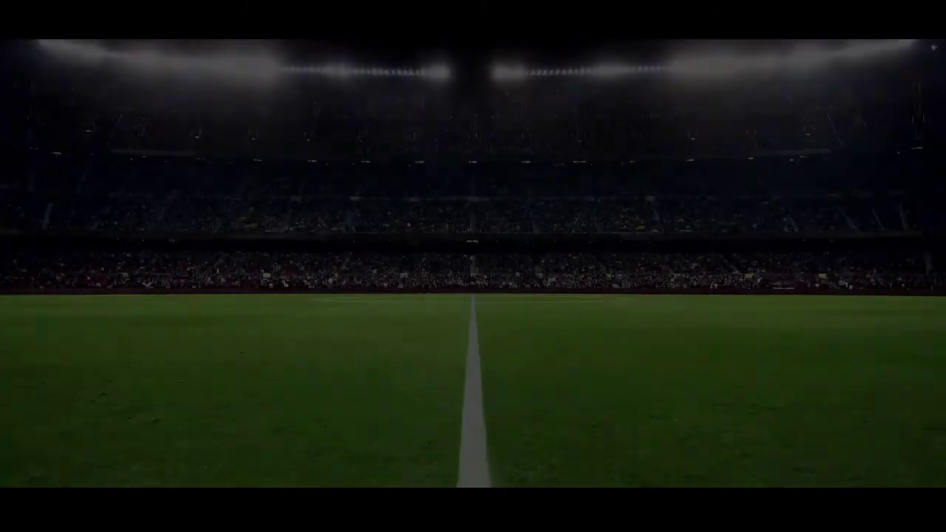
pyautogui.press('Return')
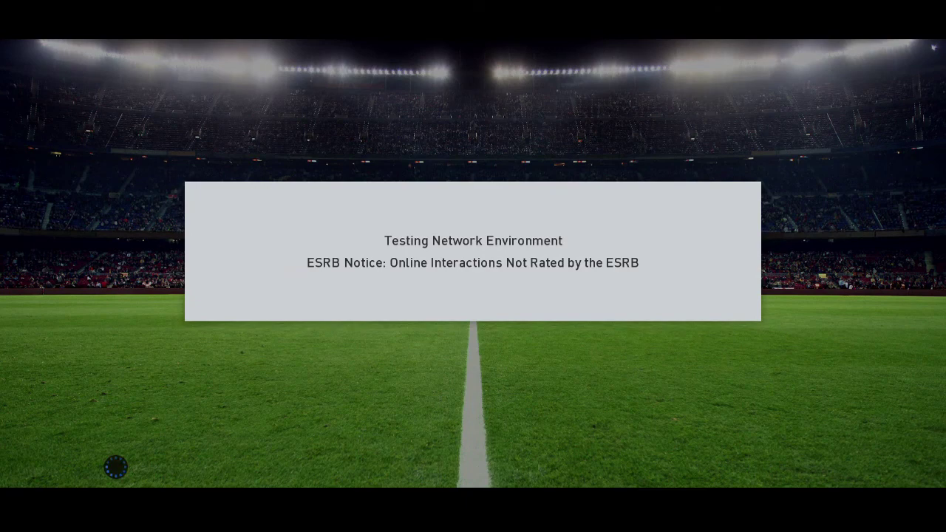
pyautogui.press('Return')
pyautogui.press('Return')
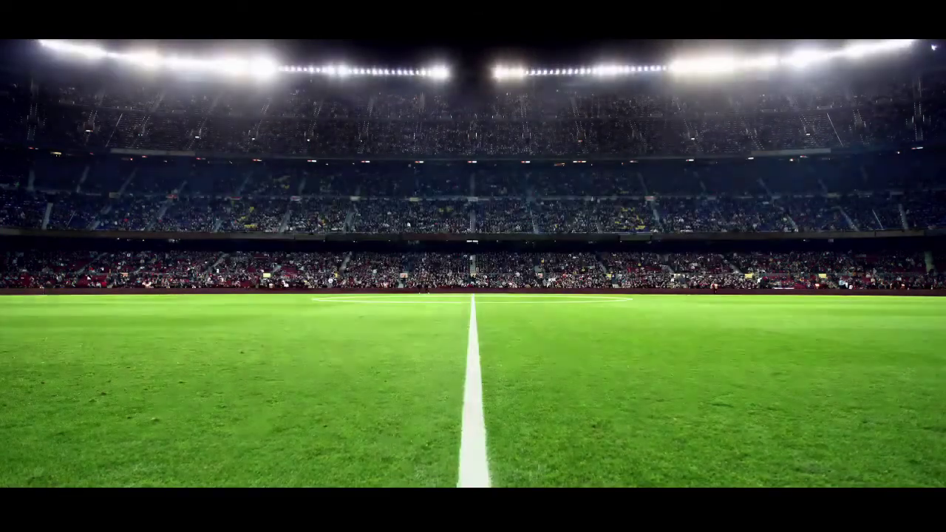
# Choose Real Madrid CF from LaLiga Santander as the home team.
pyautogui.press('Down')
pyautogui.press('Up')
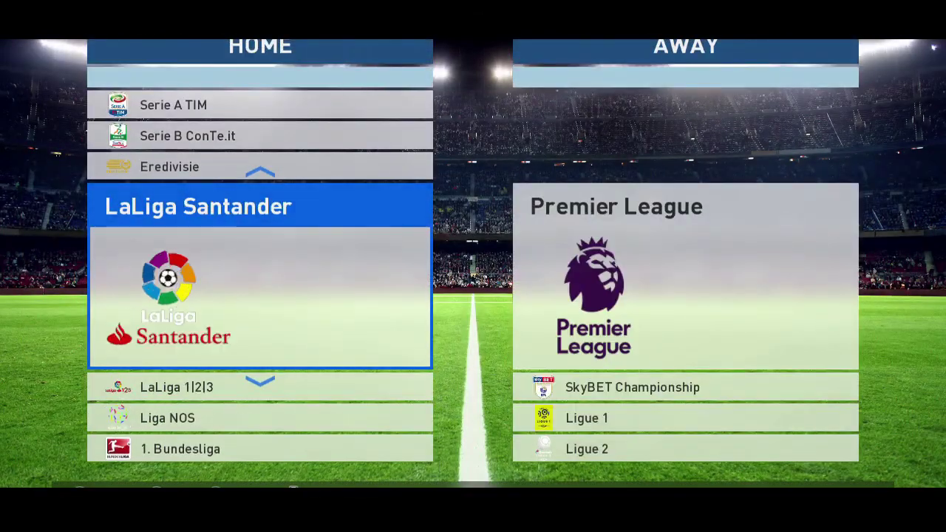
pyautogui.press('Return')
pyautogui.press('Down')
pyautogui.press('Down')
pyautogui.press('Down')
pyautogui.press('Down')
pyautogui.press('Down')
pyautogui.press('Down')
pyautogui.press('Down')
pyautogui.press('Down')
pyautogui.press('Down')
pyautogui.press('Down')
pyautogui.press('Down')
pyautogui.press('Down')
pyautogui.press('Down')
pyautogui.press('Down')
pyautogui.press('Return')
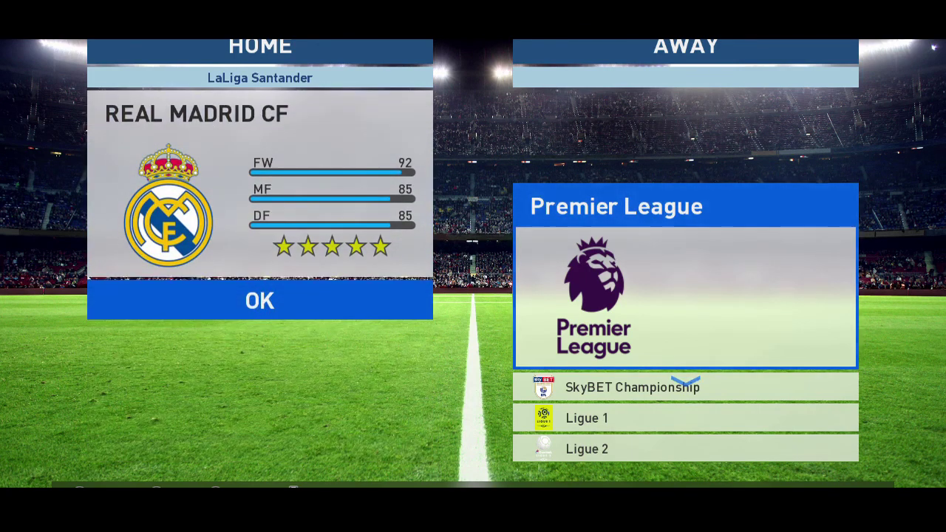
pyautogui.press('Return')
pyautogui.press('Down')
pyautogui.press('Down')
pyautogui.press('Down')
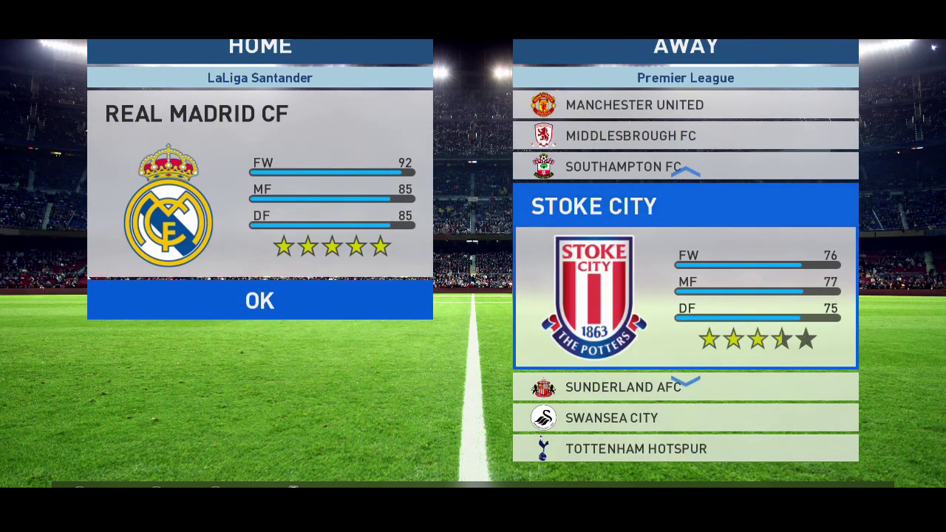
pyautogui.press('Down')
pyautogui.press('Escape')
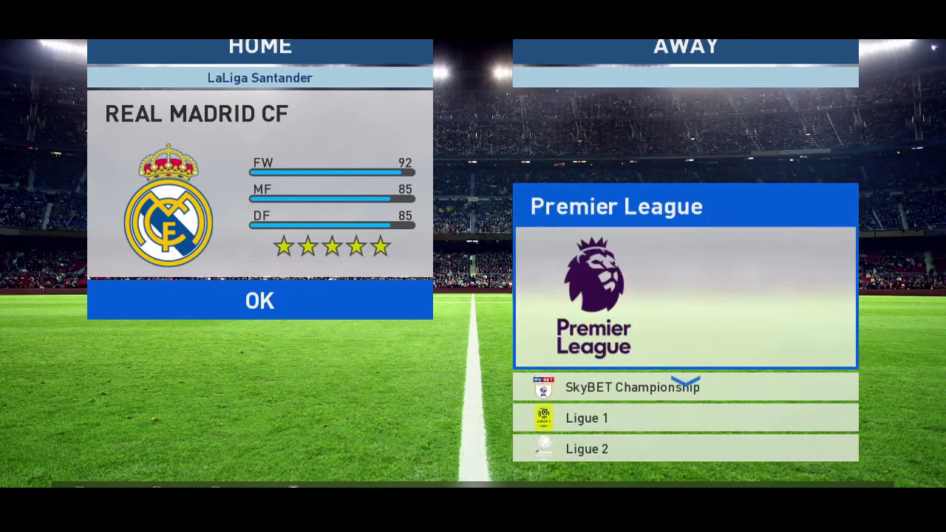
# Choose FC Barcelona from LaLiga Santander as the away team.
pyautogui.press('Down')
pyautogui.press('Down')
pyautogui.press('Down')
pyautogui.press('Down')
pyautogui.press('Down')
pyautogui.press('Down')
pyautogui.press('Down')
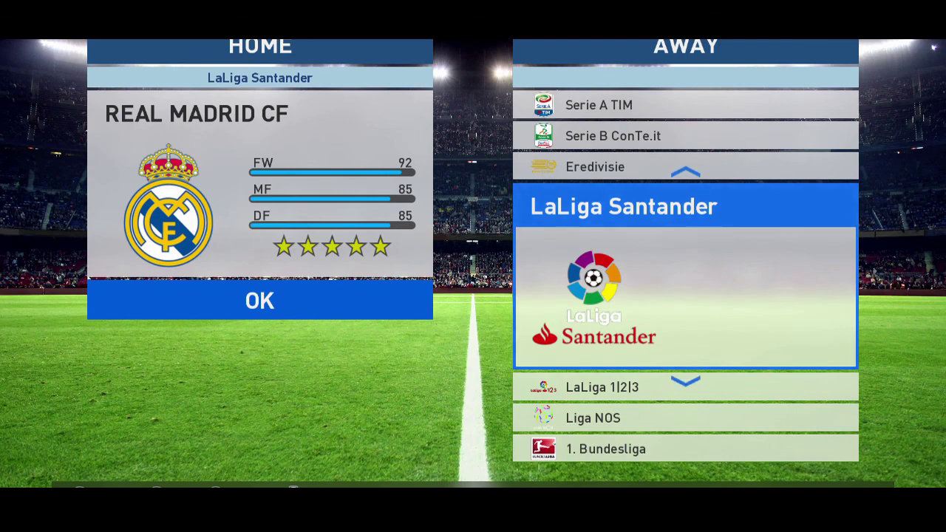
pyautogui.press('Return')
pyautogui.press('Down')
pyautogui.press('Down')
pyautogui.press('Down')
pyautogui.press('Return')
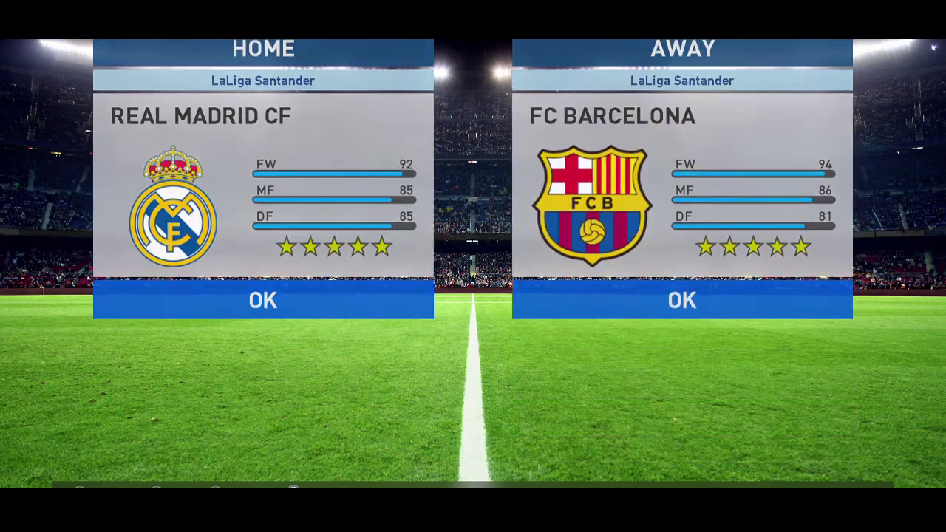